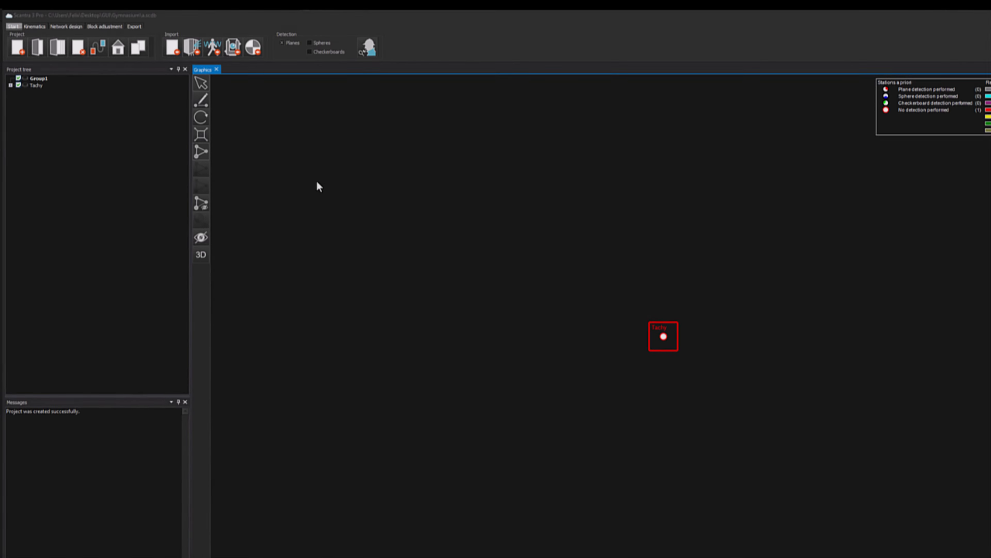
{"action": "left_click", "coordinate": [178, 52]}
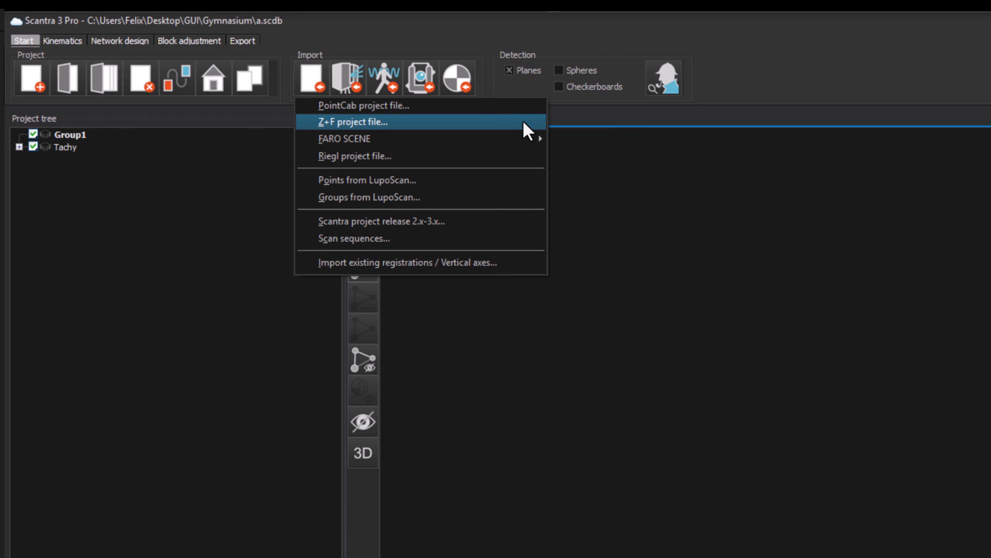
{"action": "mouse_move", "coordinate": [526, 144]}
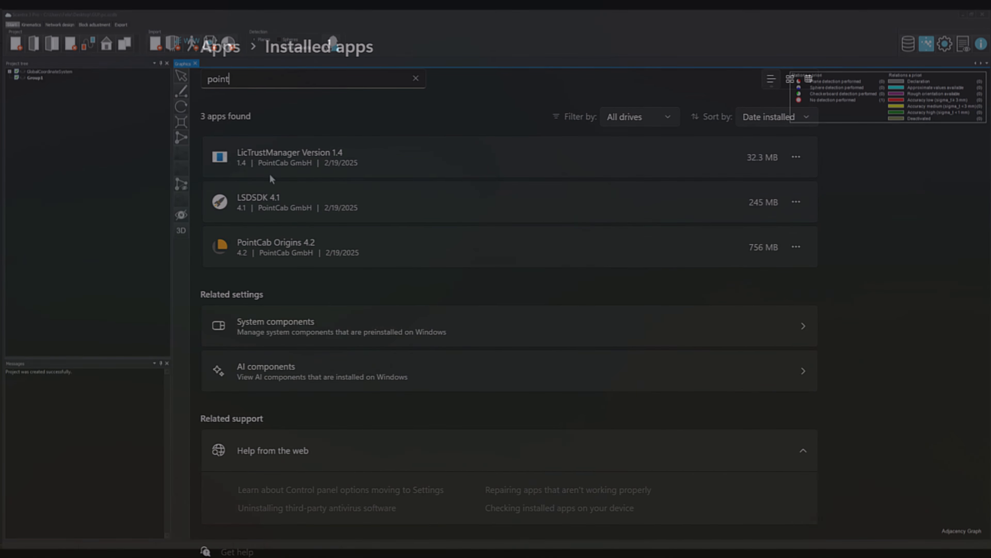
Step: Import the PointCab project file Flat from the PointCab/Flat/PointCab folder, including existing registrations and existing vertical axes
{"action": "left_click", "coordinate": [156, 43]}
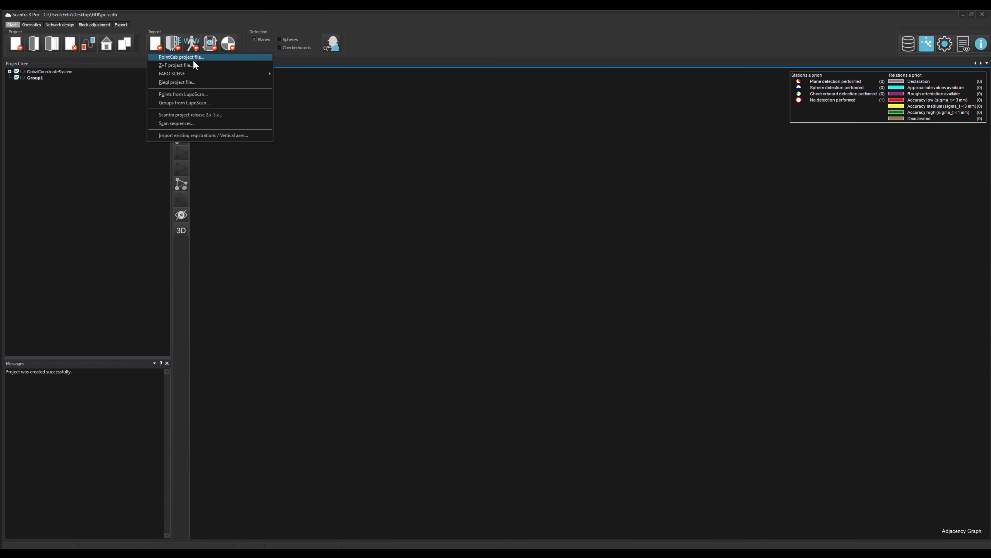
{"action": "left_click", "coordinate": [251, 57]}
{"action": "left_click", "coordinate": [196, 104]}
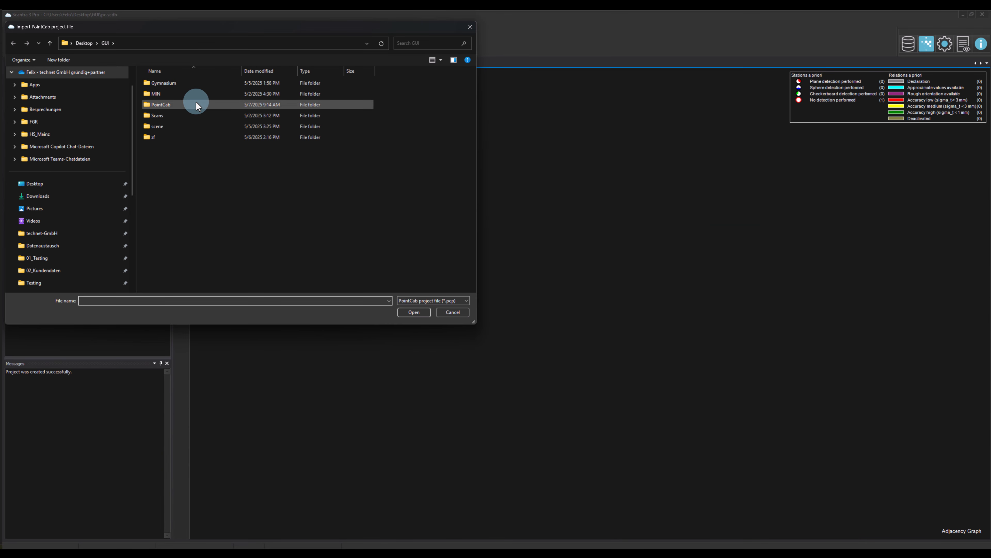
{"action": "double_click", "coordinate": [196, 104]}
{"action": "double_click", "coordinate": [181, 84]}
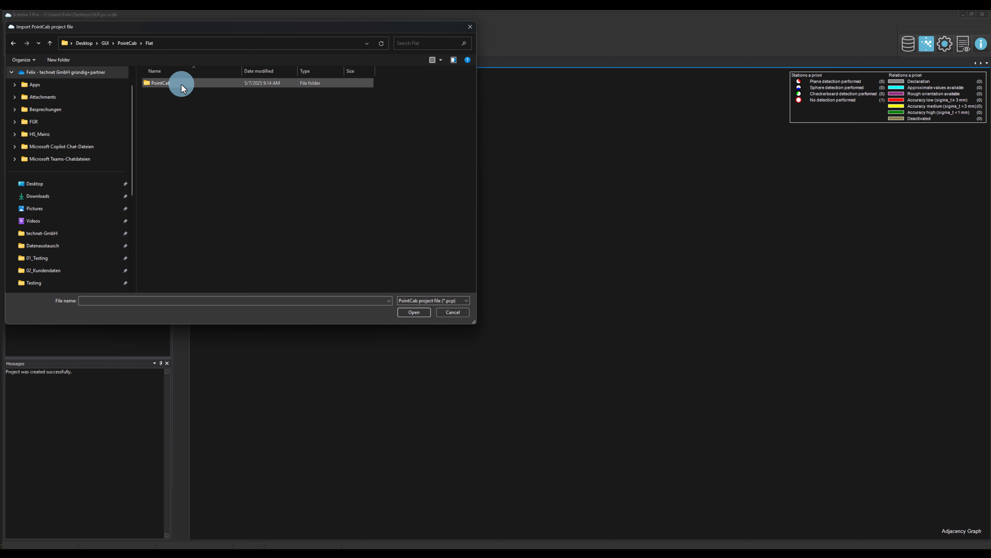
{"action": "double_click", "coordinate": [197, 83]}
{"action": "left_click", "coordinate": [341, 105]}
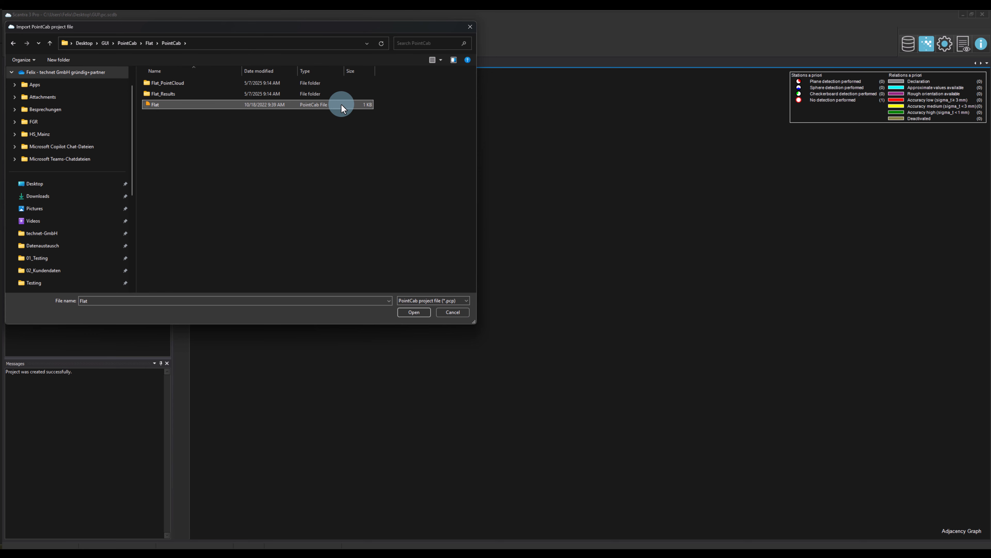
{"action": "left_click", "coordinate": [414, 312]}
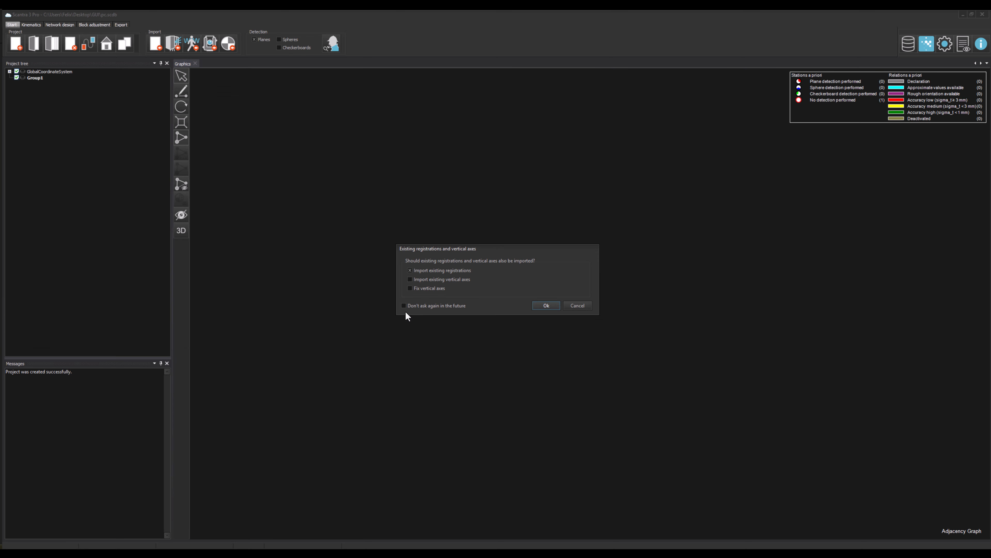
{"action": "left_click", "coordinate": [435, 280]}
{"action": "left_click", "coordinate": [545, 304]}
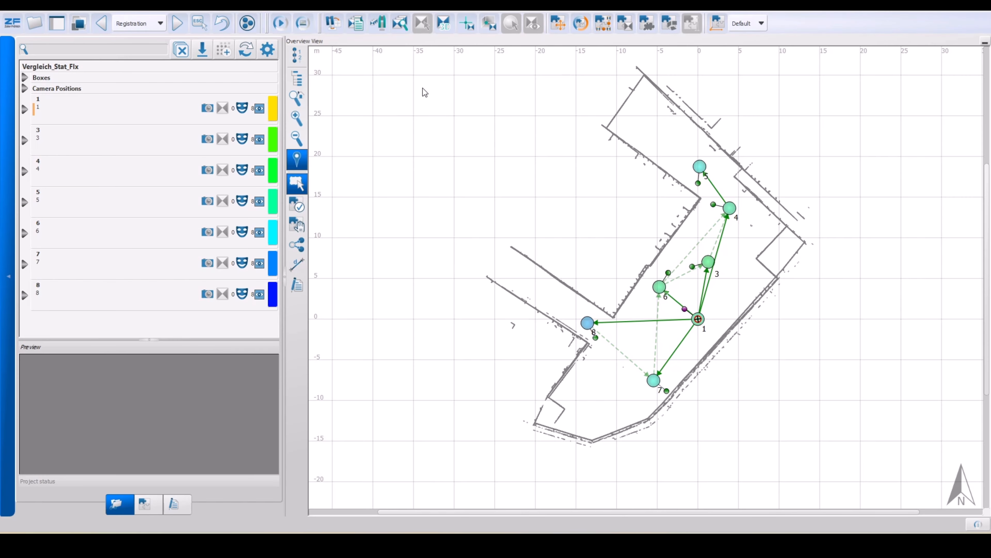
Step: Select all scan positions of Vergleich_Stat_Flx in the Z+F overview and open them in Scantra
{"action": "left_click_drag", "start_coordinate": [434, 73], "coordinate": [859, 473]}
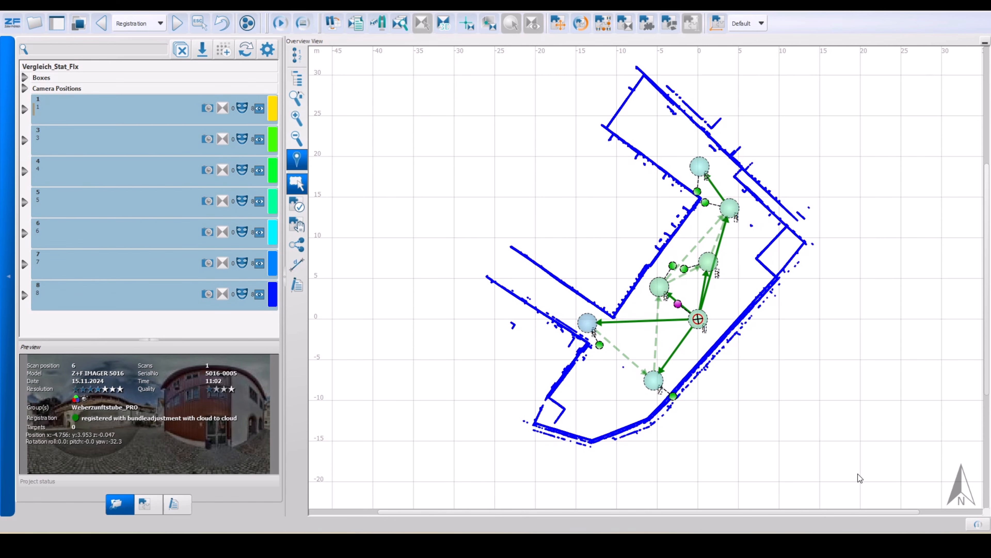
{"action": "left_click", "coordinate": [669, 28]}
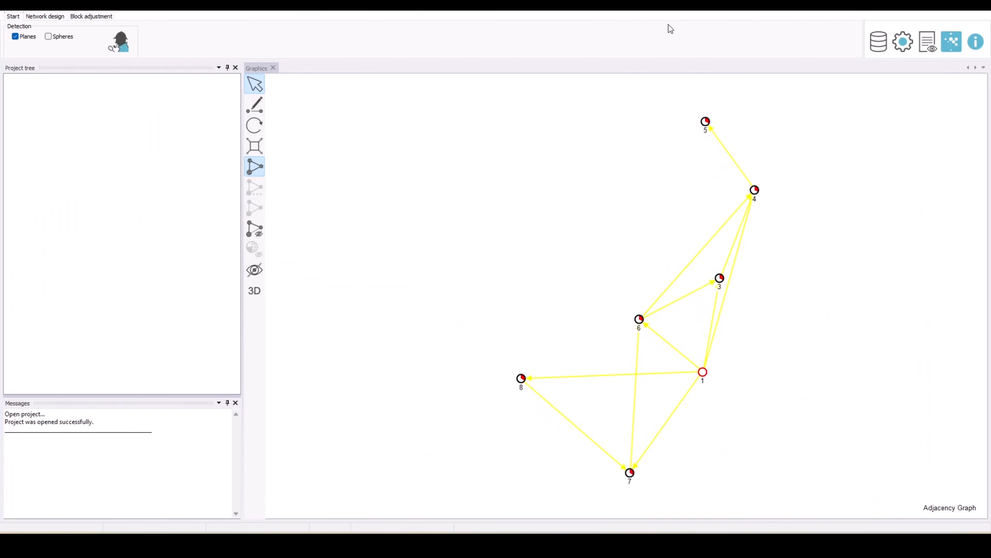
Step: Run plane matching from station 5 to station 6 and from station 3 to station 5 in the adjacency graph
{"action": "left_click", "coordinate": [255, 104]}
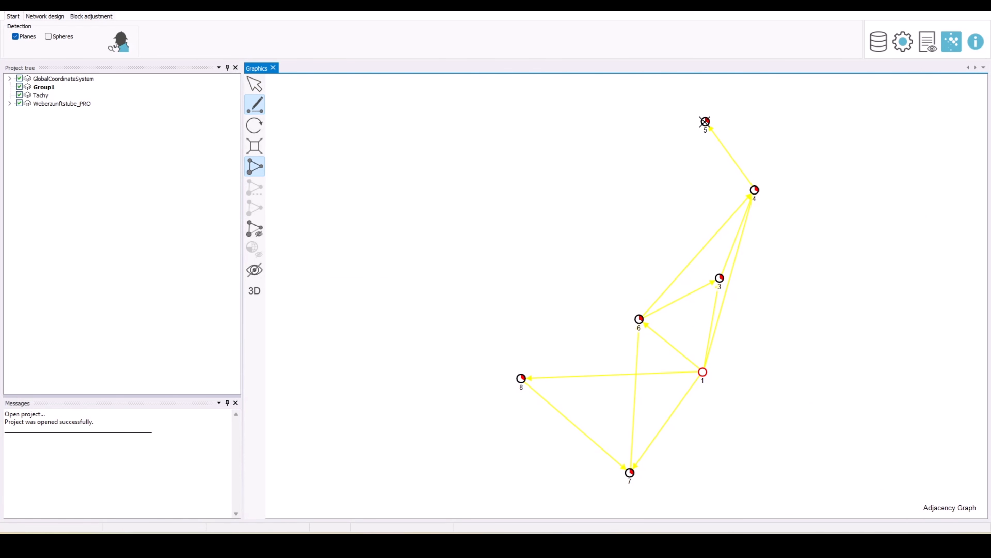
{"action": "left_click", "coordinate": [705, 122]}
{"action": "left_click", "coordinate": [639, 318]}
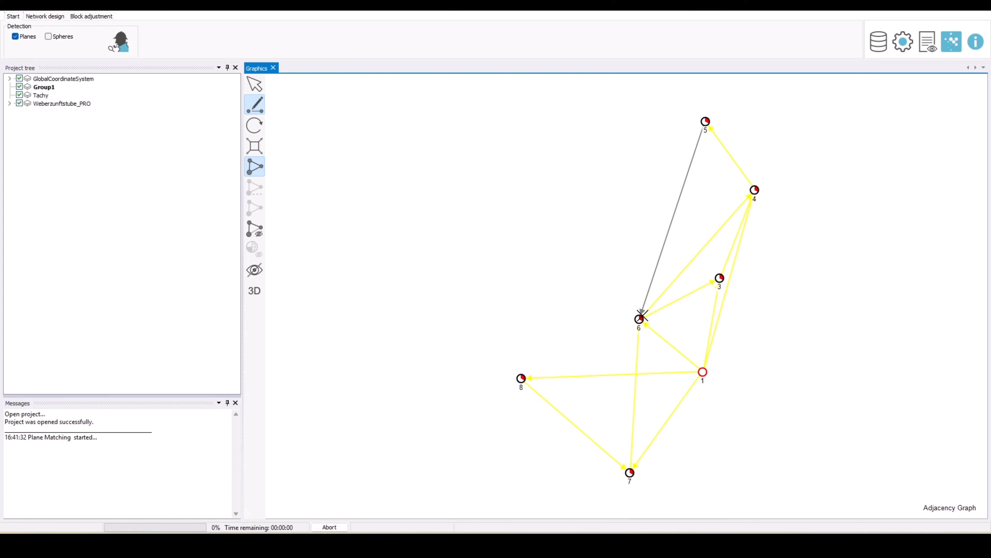
{"action": "left_click", "coordinate": [719, 277]}
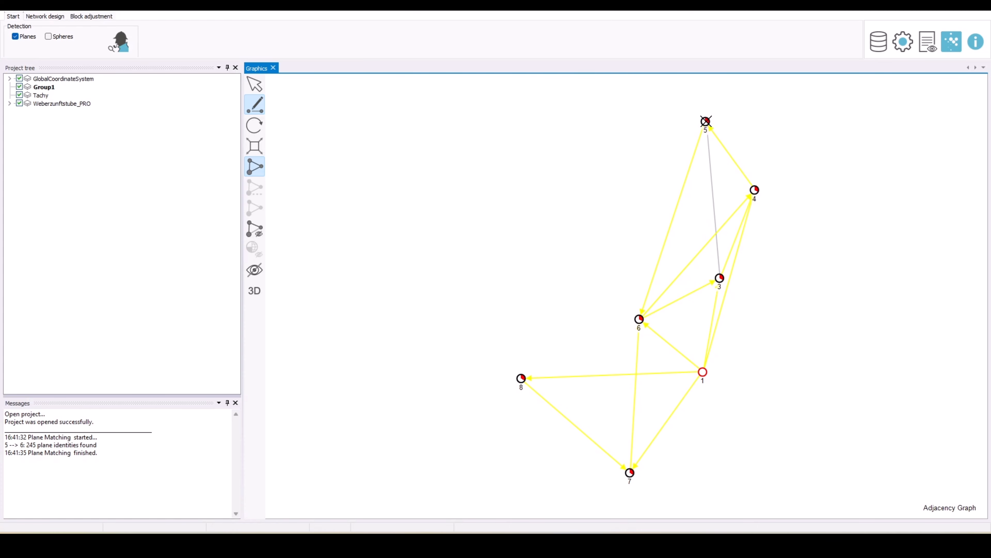
{"action": "left_click", "coordinate": [705, 121]}
{"action": "left_click", "coordinate": [256, 83]}
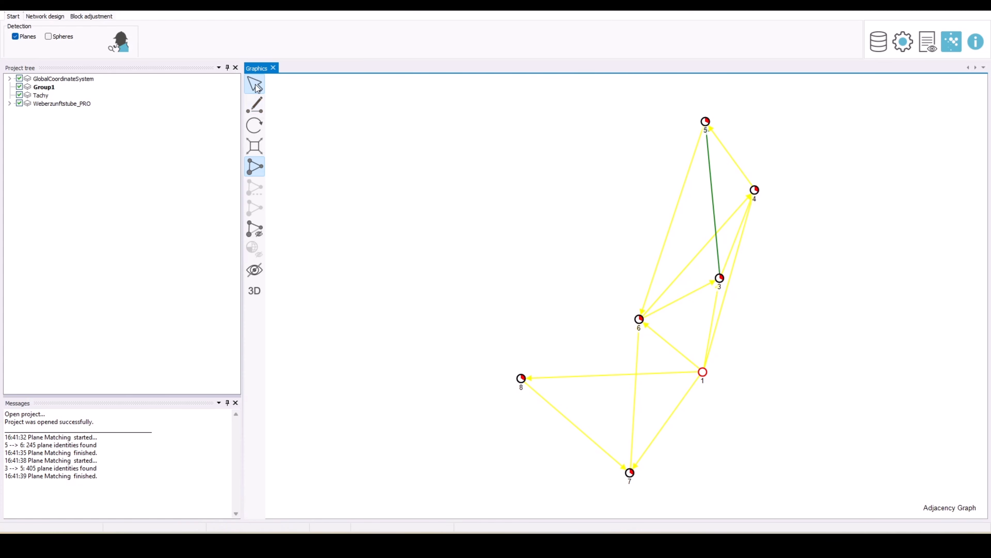
Step: Run the block adjustment with station 3 as the reference system and close the resulting inspector
{"action": "left_click", "coordinate": [93, 16]}
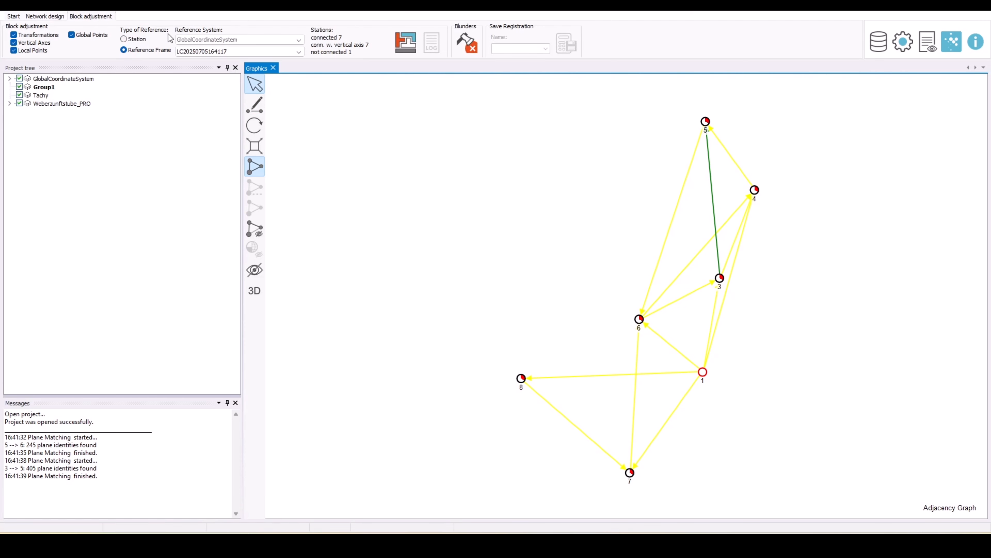
{"action": "left_click", "coordinate": [123, 39]}
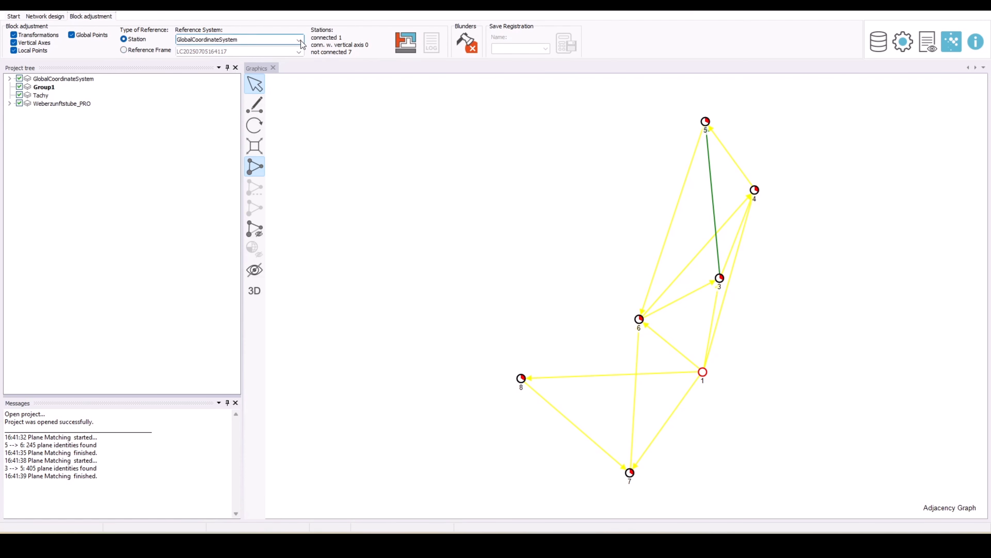
{"action": "left_click", "coordinate": [282, 40]}
{"action": "left_click", "coordinate": [280, 57]}
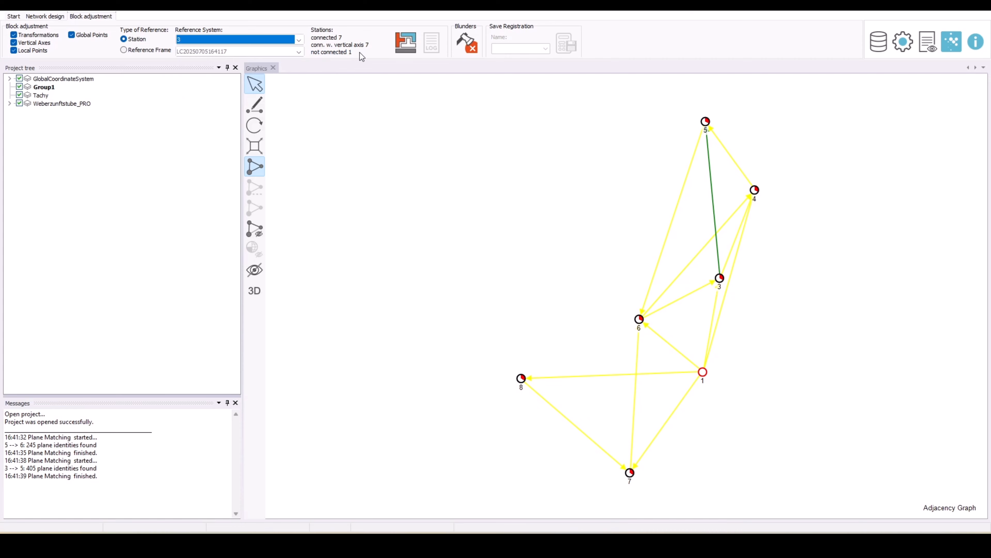
{"action": "left_click", "coordinate": [407, 43]}
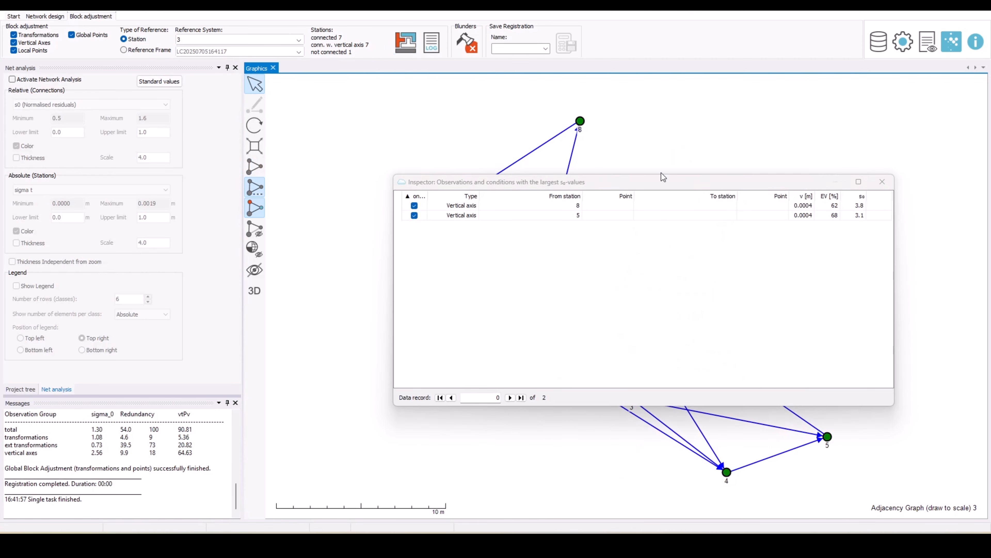
{"action": "left_click", "coordinate": [882, 183]}
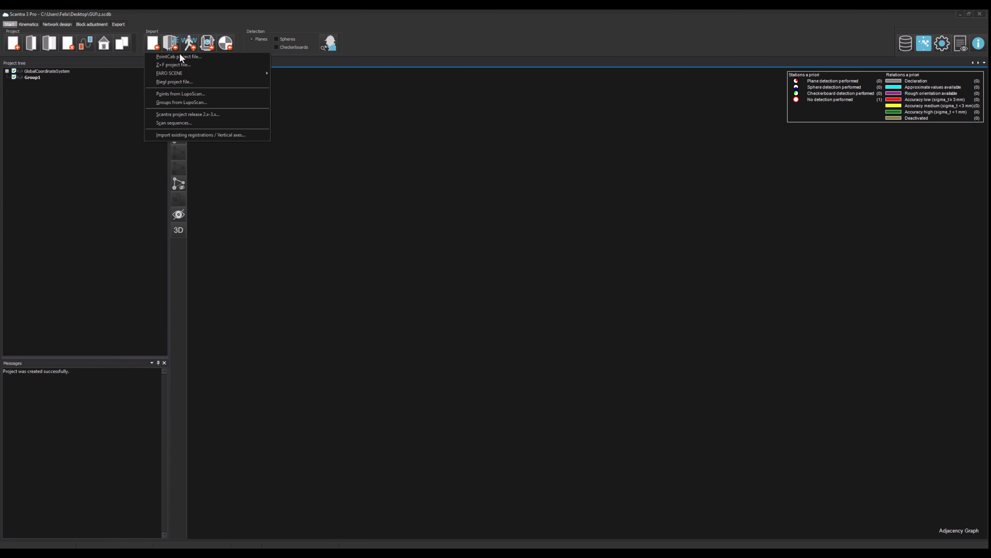
Step: Import the Z+F project file _Flx.zfprj from the zf folder, including existing registrations and existing vertical axes
{"action": "left_click", "coordinate": [241, 63]}
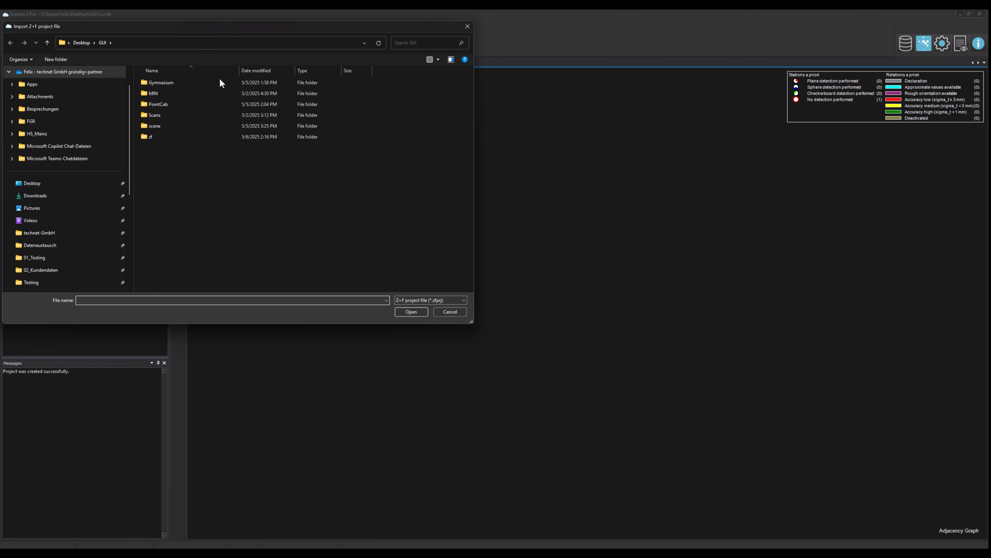
{"action": "double_click", "coordinate": [198, 136]}
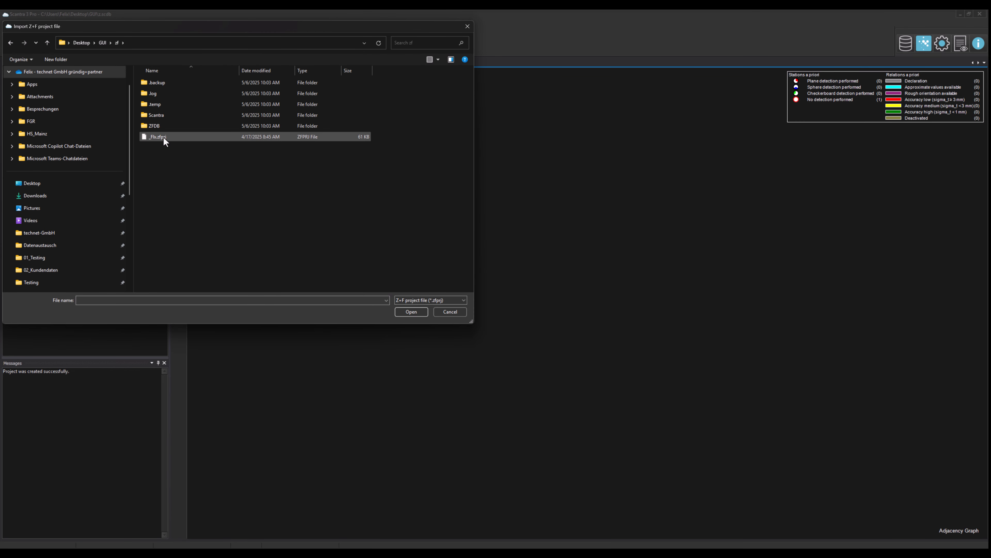
{"action": "left_click", "coordinate": [180, 136]}
{"action": "left_click", "coordinate": [411, 312]}
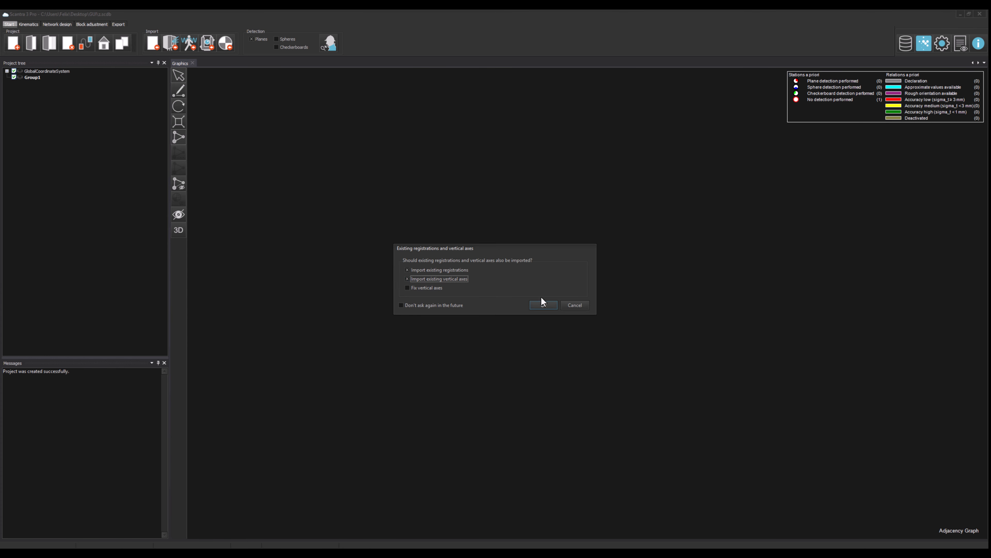
{"action": "left_click", "coordinate": [544, 304]}
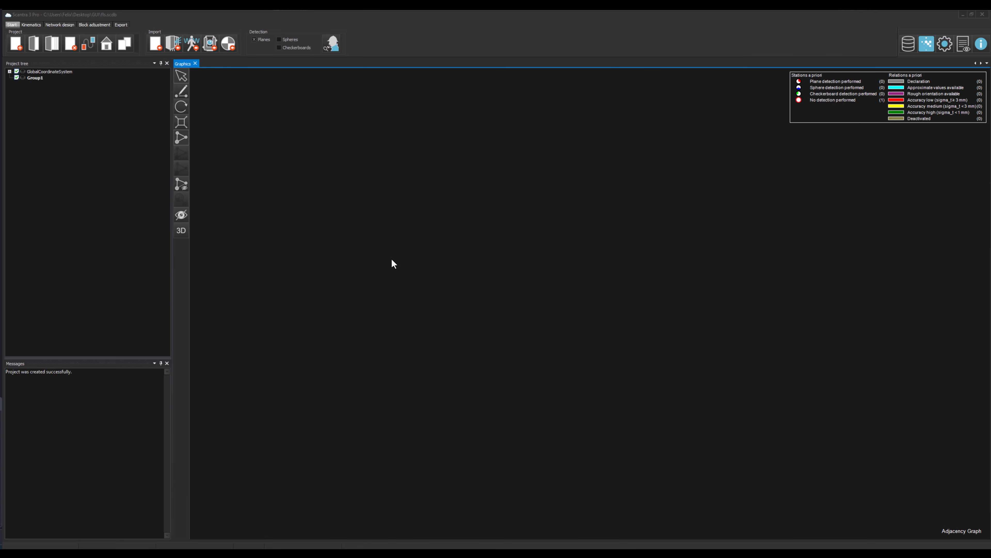
Step: Connect to the FARO SCENE project Scene1 in the scene folder
{"action": "left_click", "coordinate": [155, 44]}
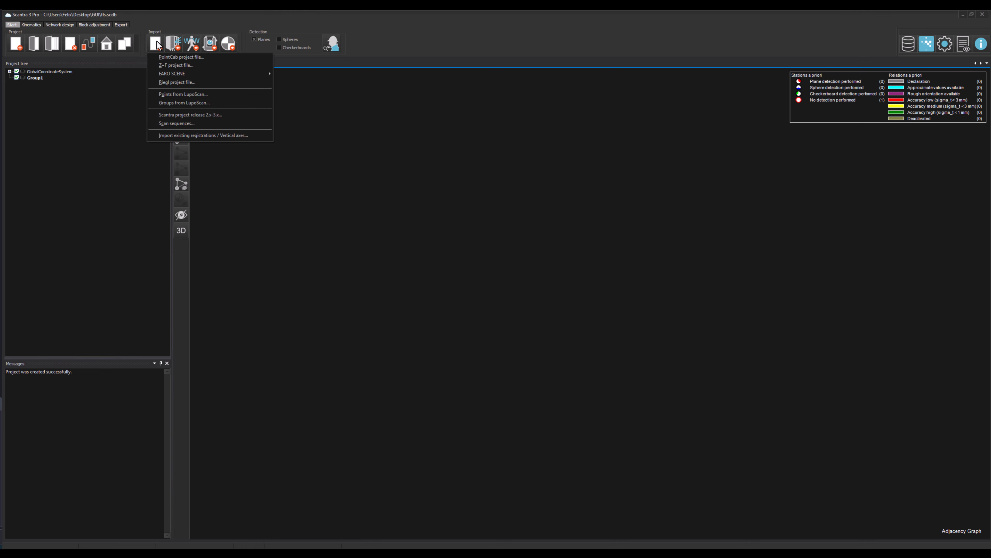
{"action": "mouse_move", "coordinate": [244, 74]}
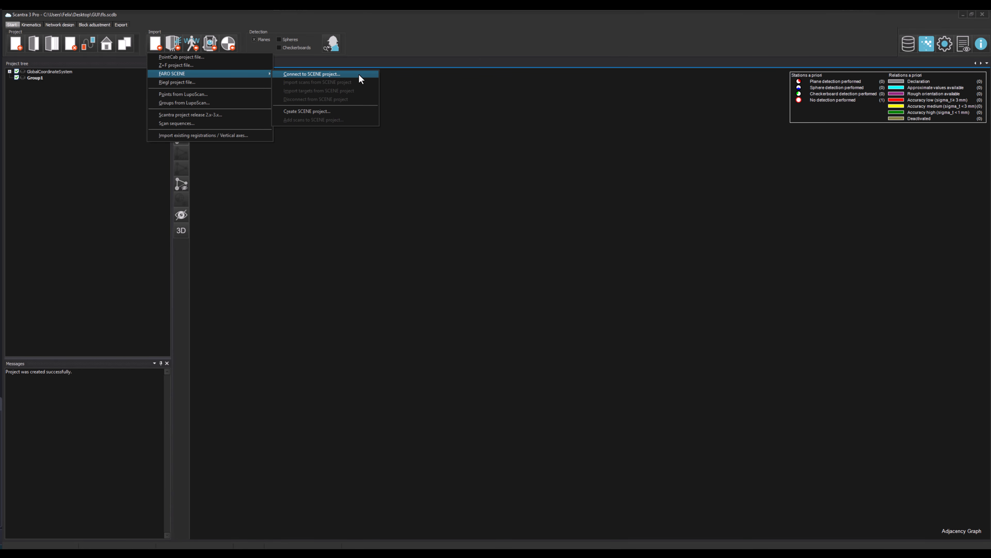
{"action": "left_click", "coordinate": [359, 75]}
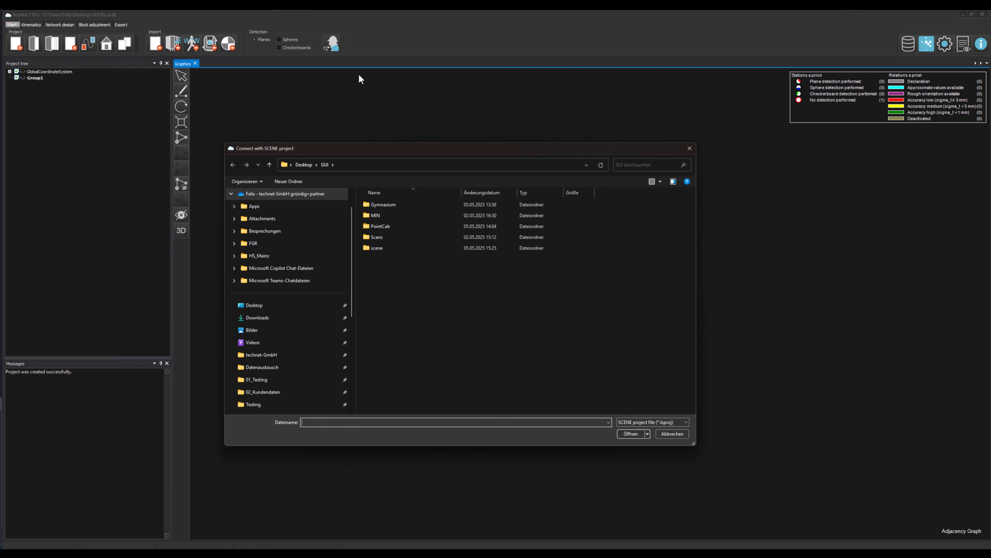
{"action": "double_click", "coordinate": [406, 246]}
{"action": "scroll", "coordinate": [406, 246], "scroll_direction": "down", "scroll_amount": 3}
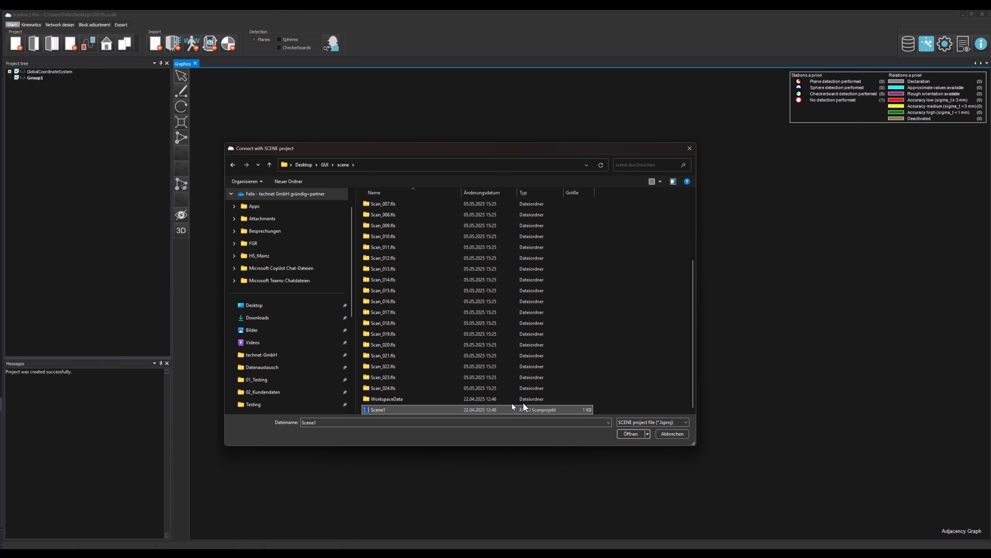
{"action": "left_click", "coordinate": [630, 433]}
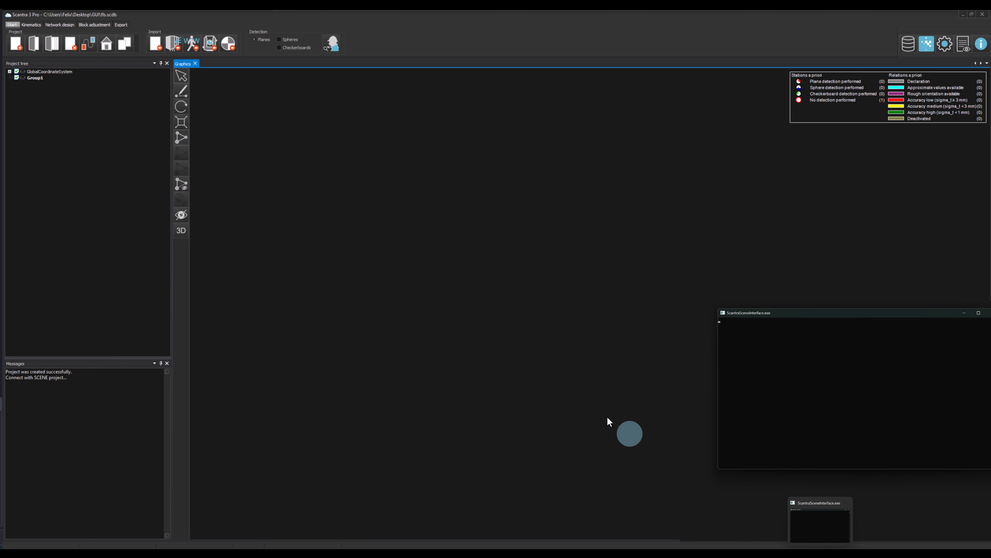
Step: Import the scans from the connected SCENE project, including existing registrations and existing vertical axes
{"action": "left_click", "coordinate": [155, 43]}
{"action": "left_click", "coordinate": [185, 74]}
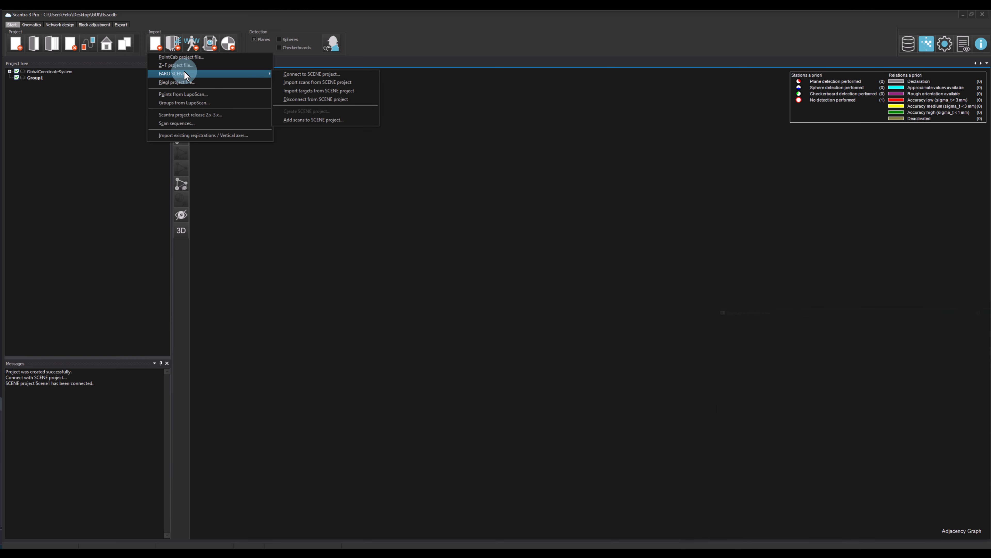
{"action": "left_click", "coordinate": [366, 82]}
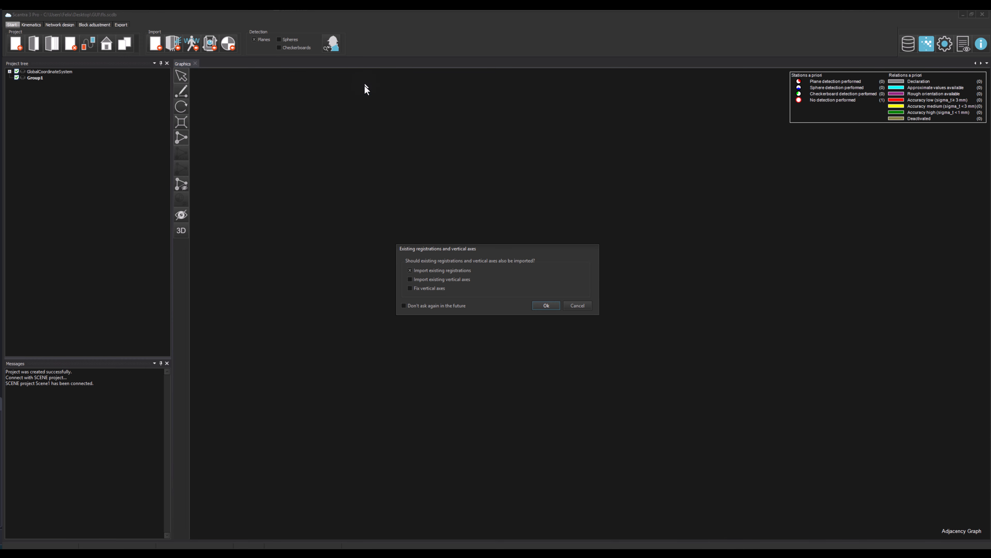
{"action": "left_click", "coordinate": [457, 278]}
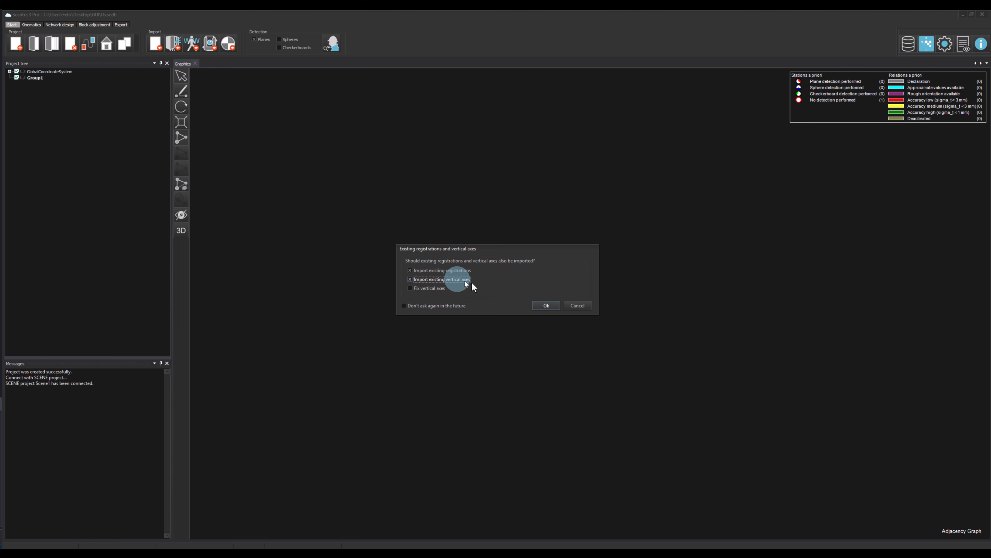
{"action": "left_click", "coordinate": [556, 305]}
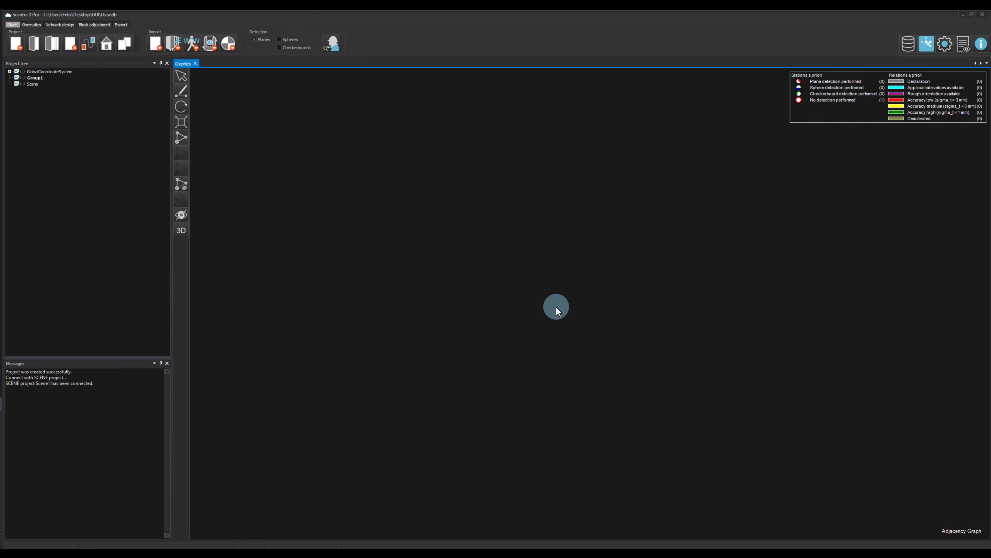
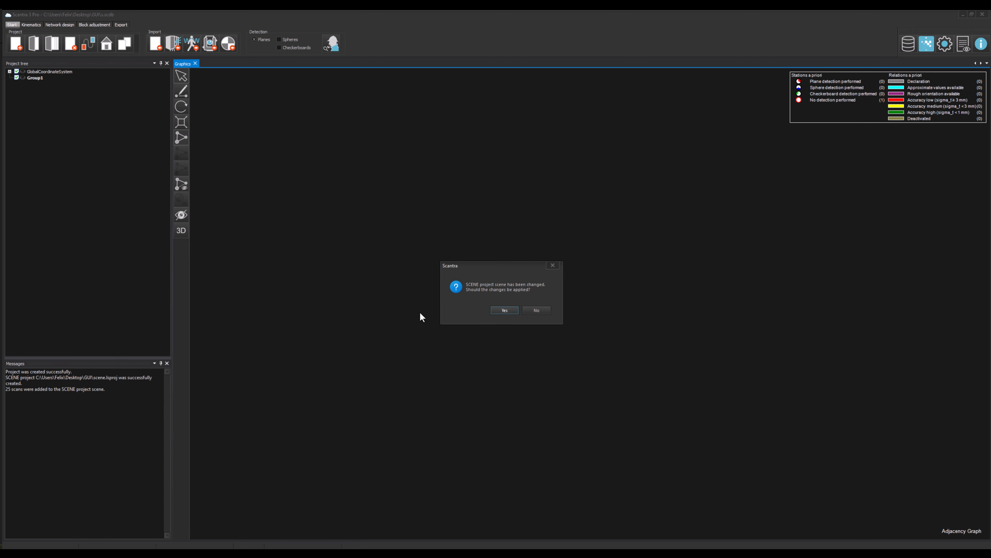
Step: Apply the changes to the SCENE project scene
{"action": "key", "text": "Return"}
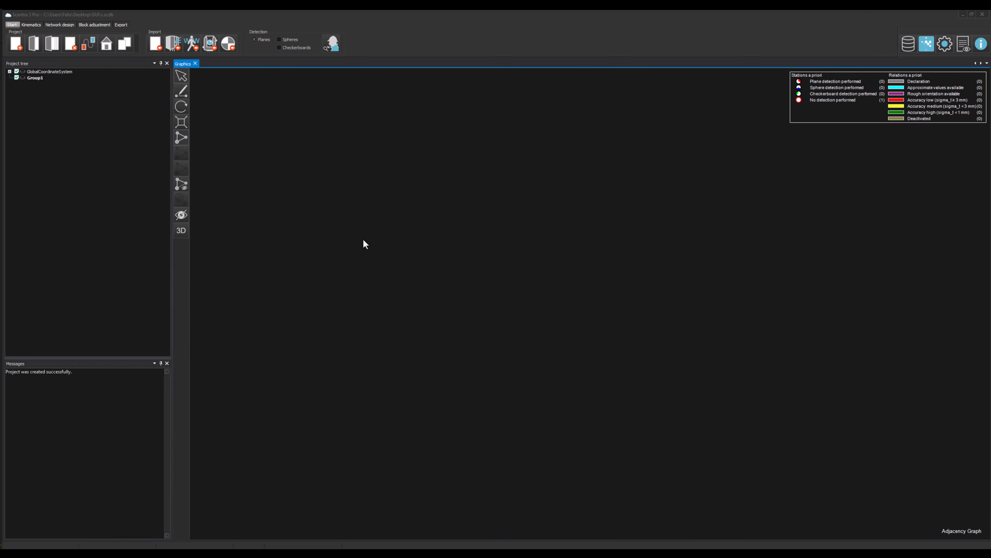
Step: Import the Riegl project file project.rsp from the riegl folder, including existing registrations and existing vertical axes
{"action": "left_click", "coordinate": [158, 50]}
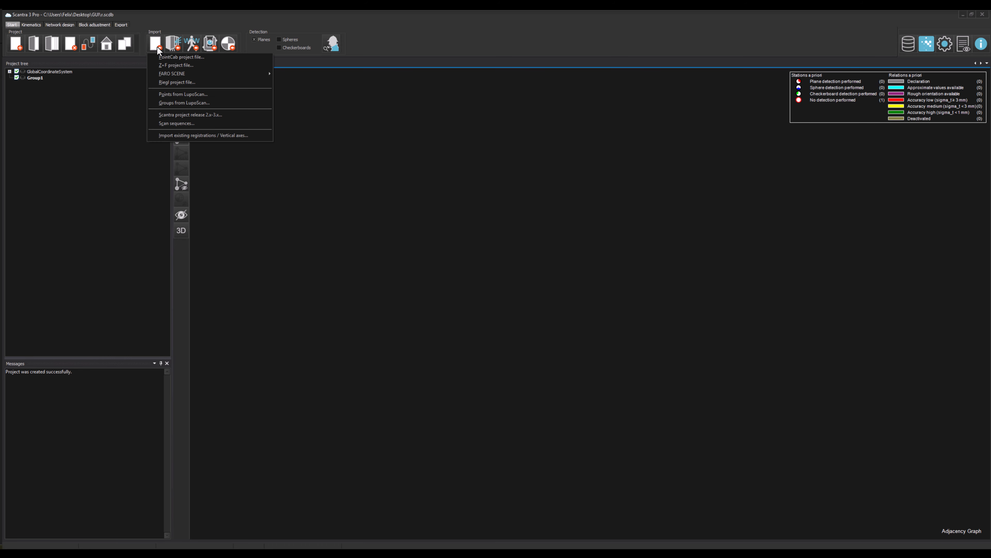
{"action": "left_click", "coordinate": [220, 82]}
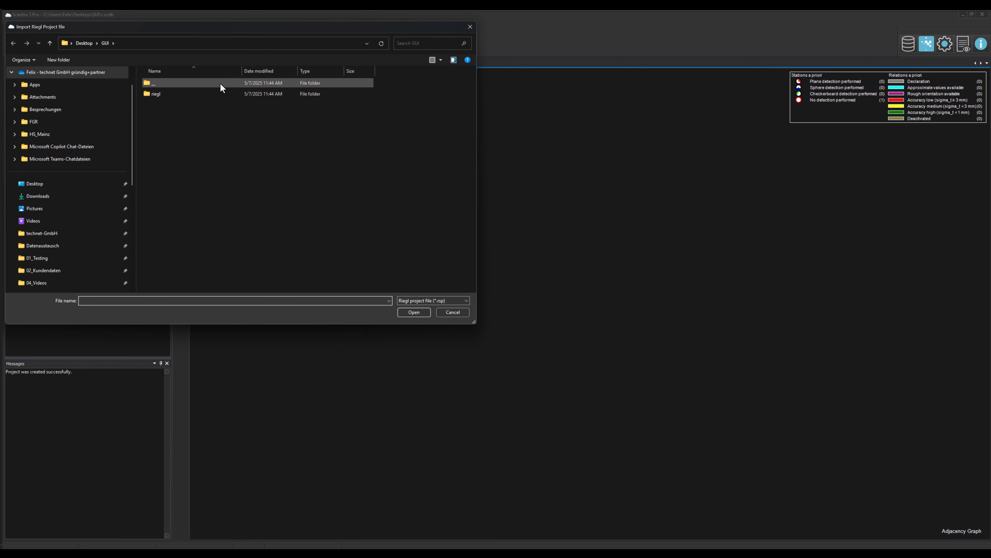
{"action": "double_click", "coordinate": [219, 93]}
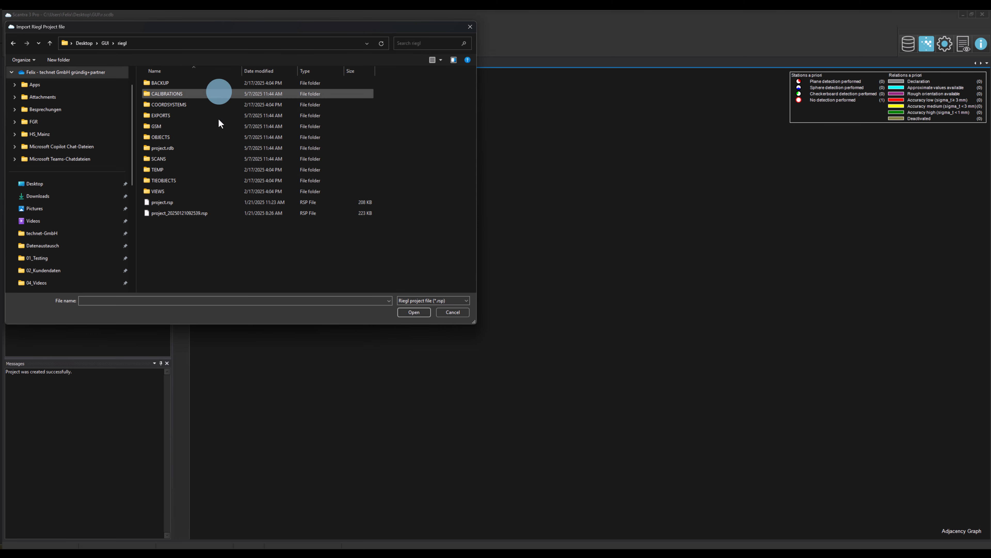
{"action": "left_click", "coordinate": [297, 202]}
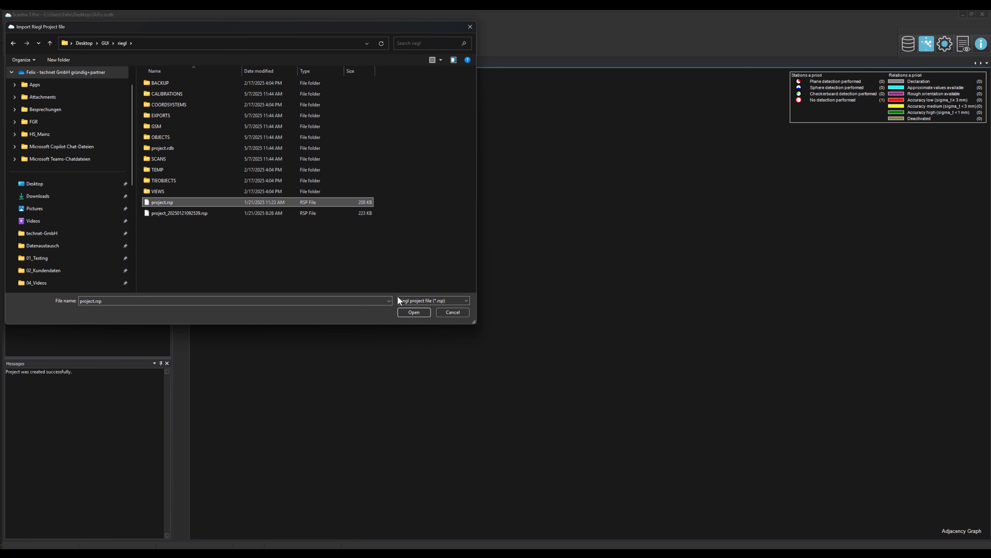
{"action": "left_click", "coordinate": [404, 312]}
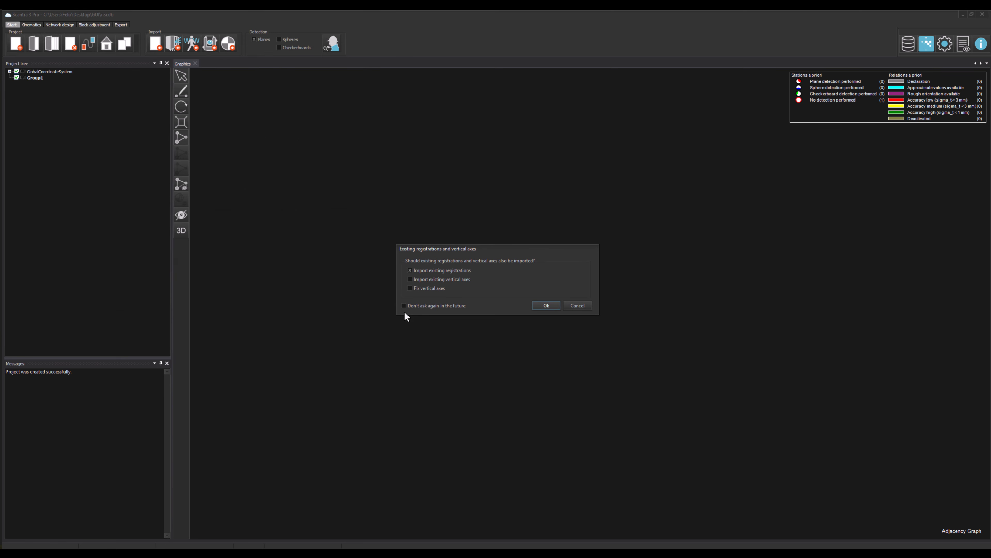
{"action": "left_click", "coordinate": [427, 279]}
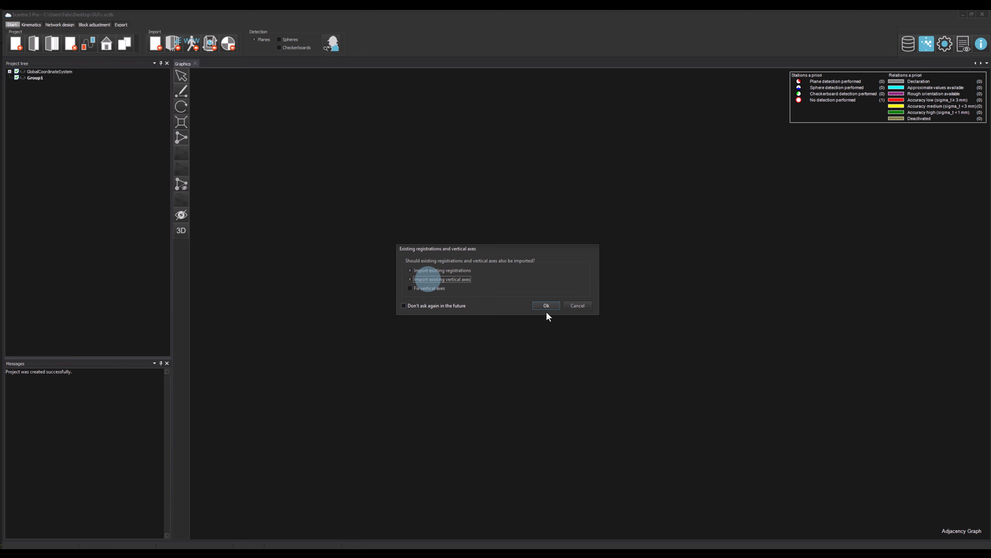
{"action": "left_click", "coordinate": [559, 306]}
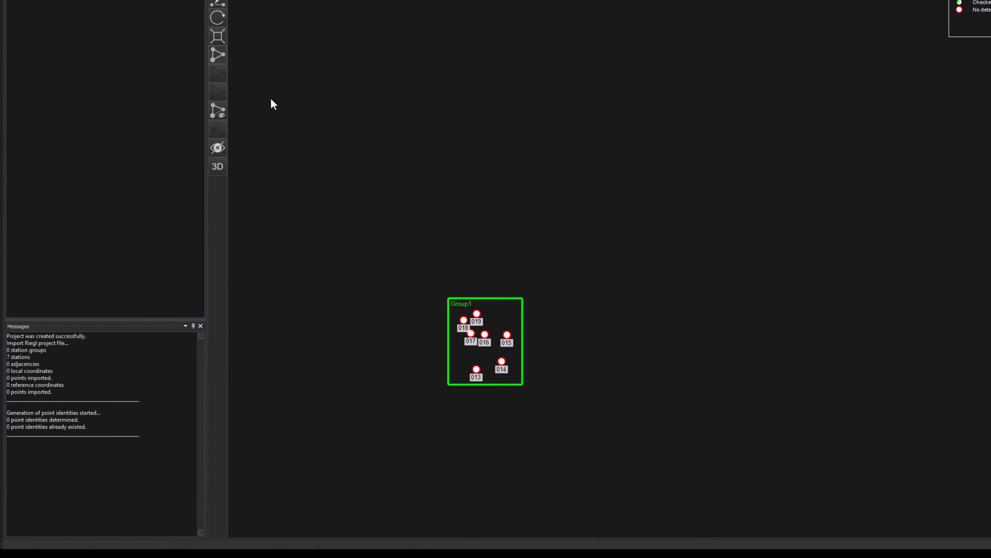
{"action": "left_click", "coordinate": [217, 36]}
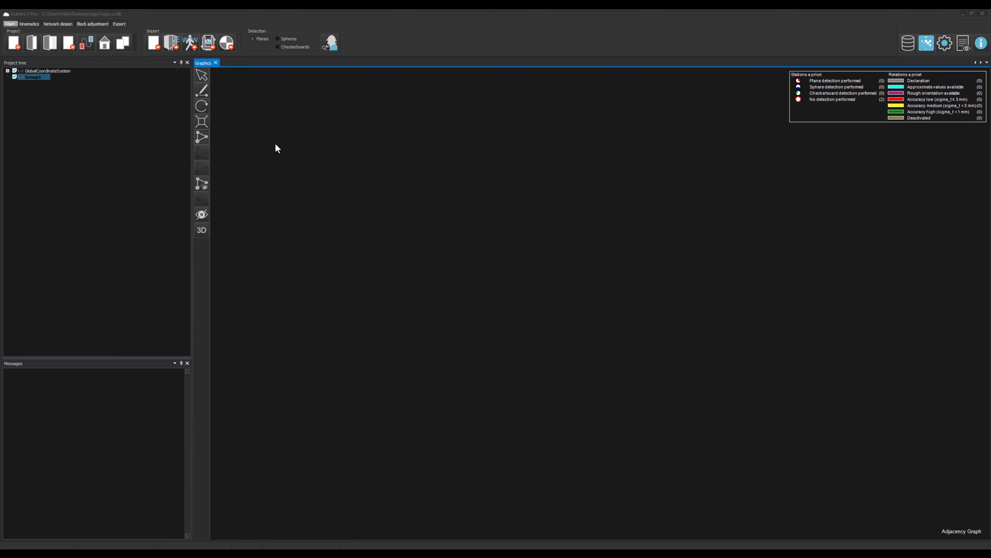
Step: Add the static scans Arko_101.lps, Arko_102.lps, Arko_104.lps and Arko_105.lps with existing registrations and existing vertical axes
{"action": "left_click", "coordinate": [172, 43]}
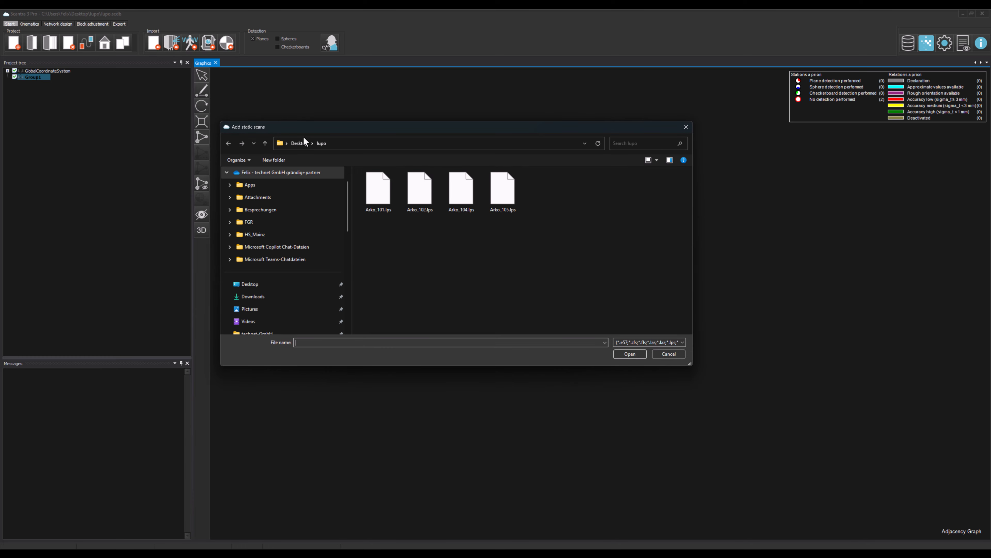
{"action": "left_click_drag", "start_coordinate": [536, 246], "coordinate": [384, 191]}
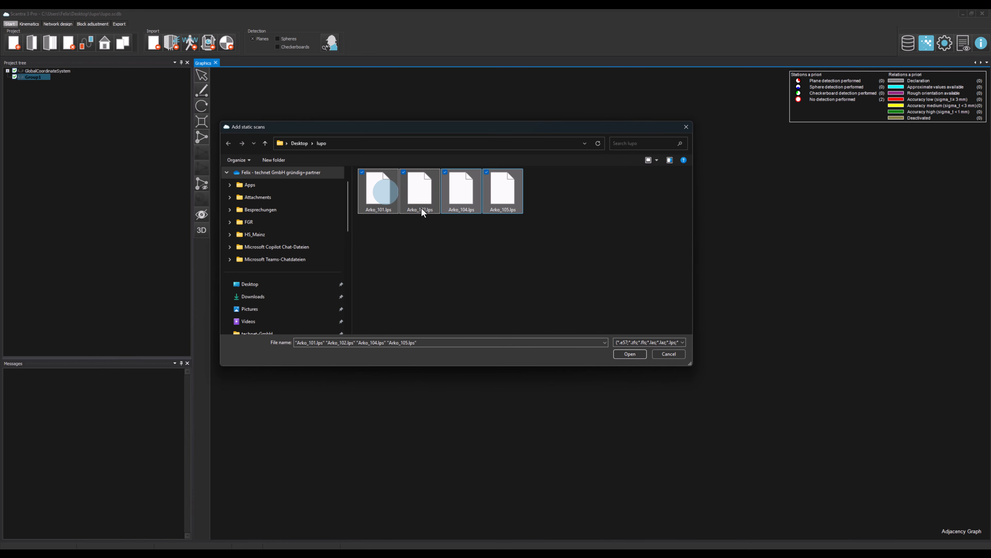
{"action": "left_click", "coordinate": [622, 353]}
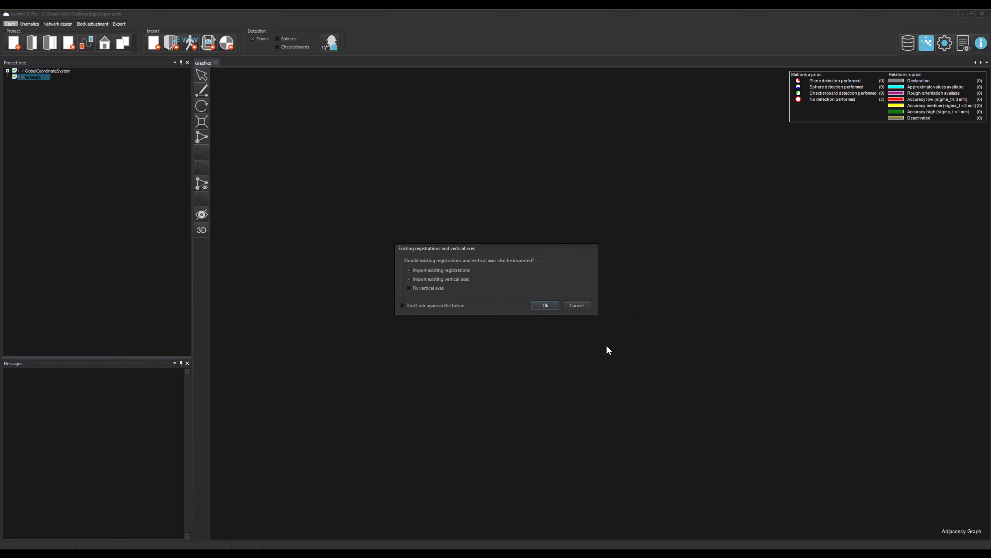
{"action": "left_click", "coordinate": [539, 305]}
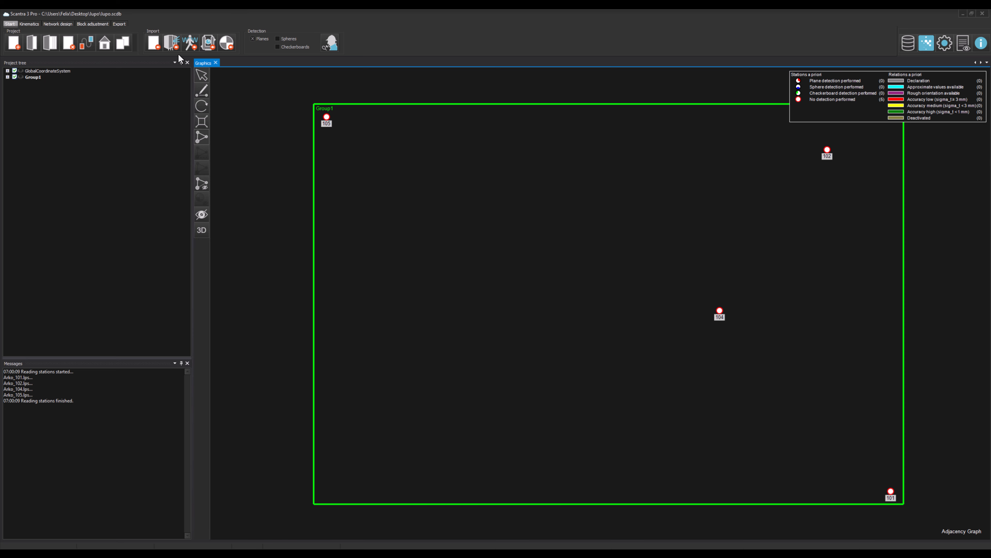
Step: Import the LupoScan points from the .lps.ori files of Arko_101, Arko_102, Arko_104 and Arko_105
{"action": "left_click", "coordinate": [153, 42]}
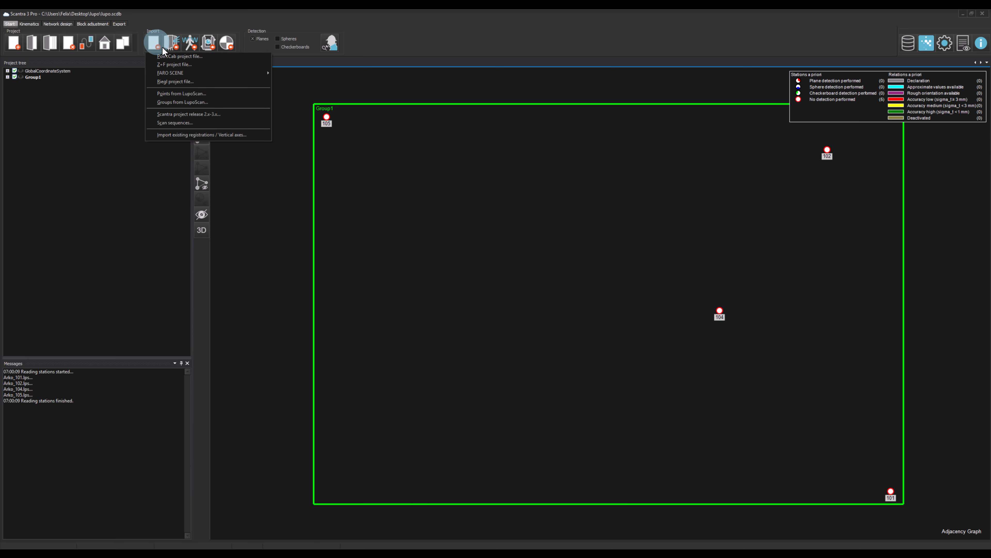
{"action": "left_click", "coordinate": [240, 94]}
{"action": "left_click_drag", "start_coordinate": [547, 238], "coordinate": [380, 192]}
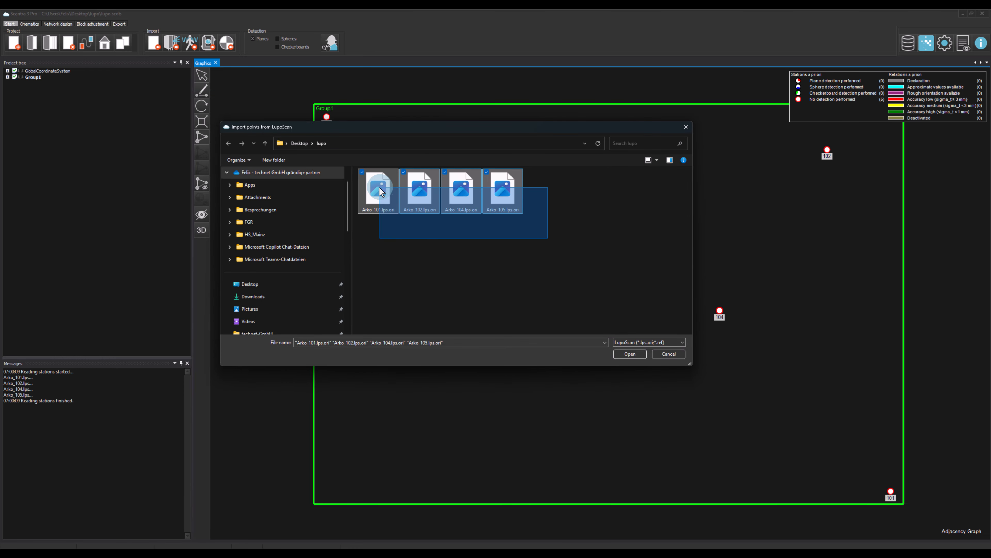
{"action": "left_click", "coordinate": [641, 354]}
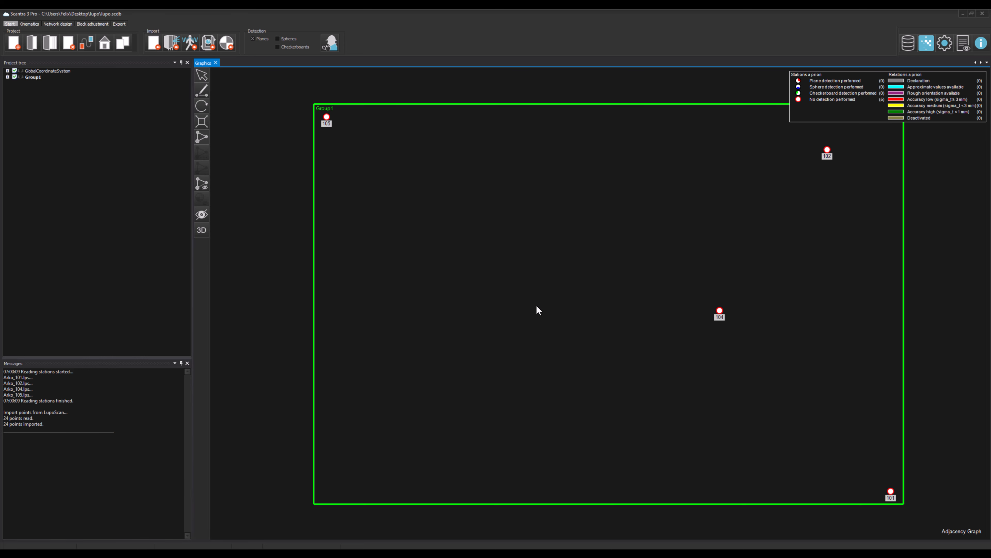
Step: Import the LupoScan groups from the support project .ini file in the lupo folder
{"action": "left_click", "coordinate": [155, 43]}
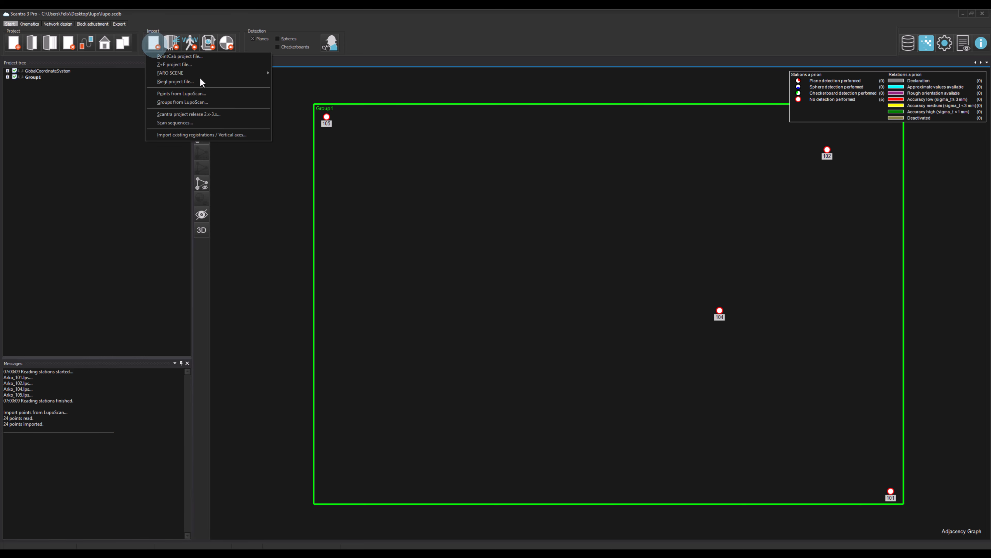
{"action": "left_click", "coordinate": [215, 102]}
{"action": "left_click", "coordinate": [419, 191]}
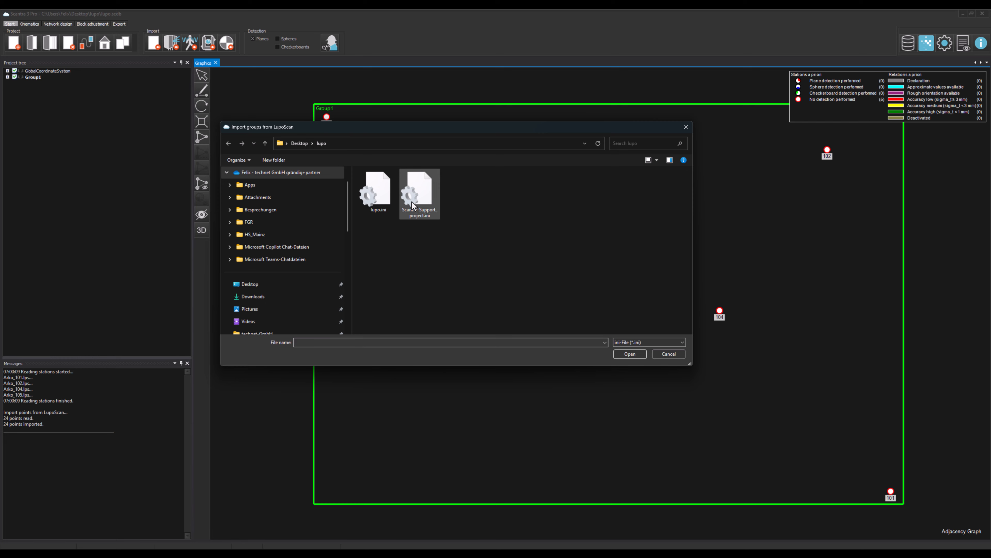
{"action": "left_click", "coordinate": [620, 353]}
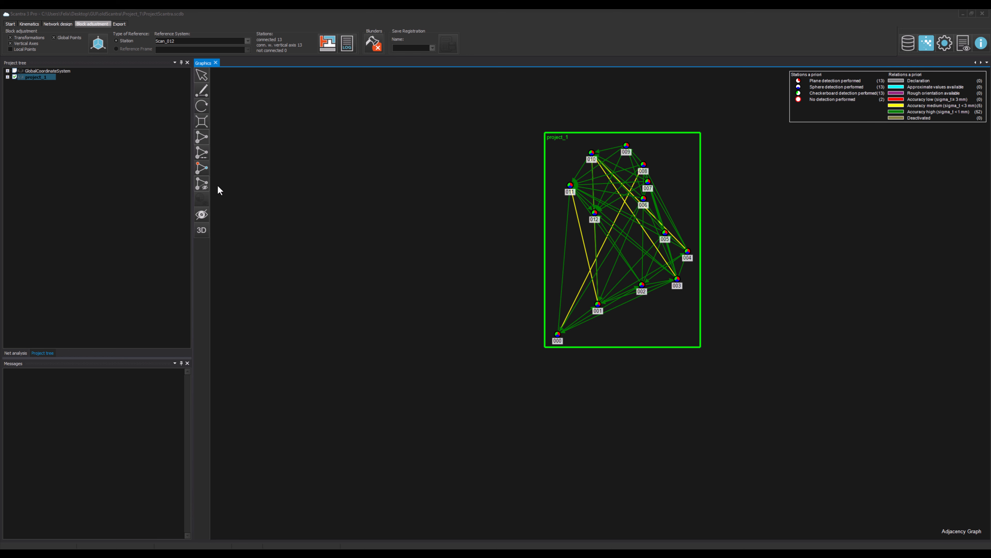
Step: Import the Scantra project project_2.scdb from oldScantra's Project_2 folder and accept the listed scan file paths
{"action": "left_click", "coordinate": [6, 24]}
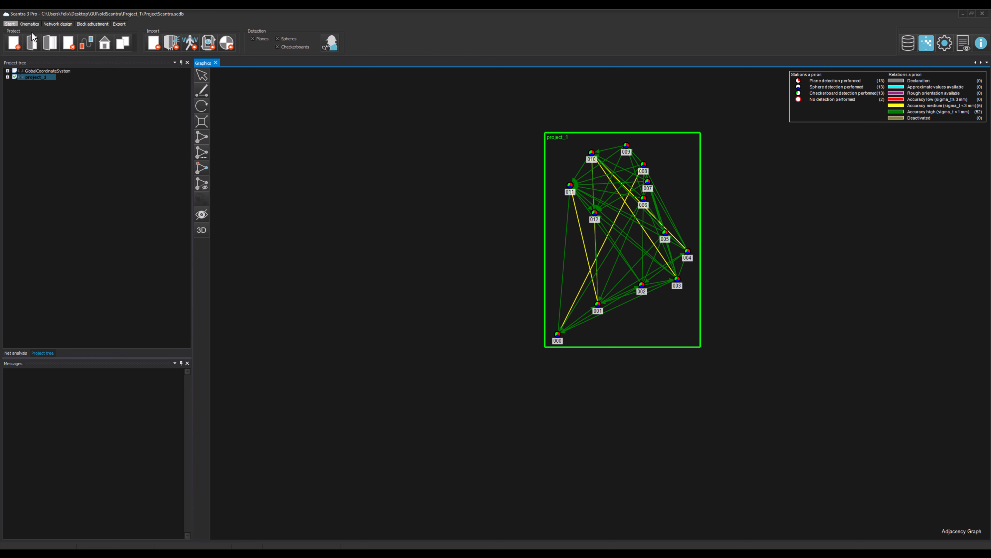
{"action": "left_click", "coordinate": [154, 43]}
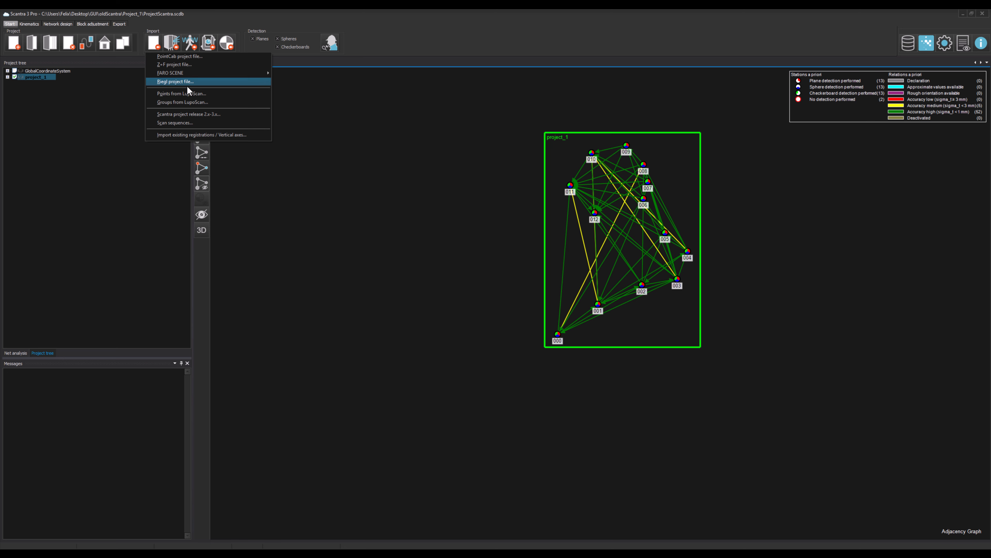
{"action": "left_click", "coordinate": [233, 115]}
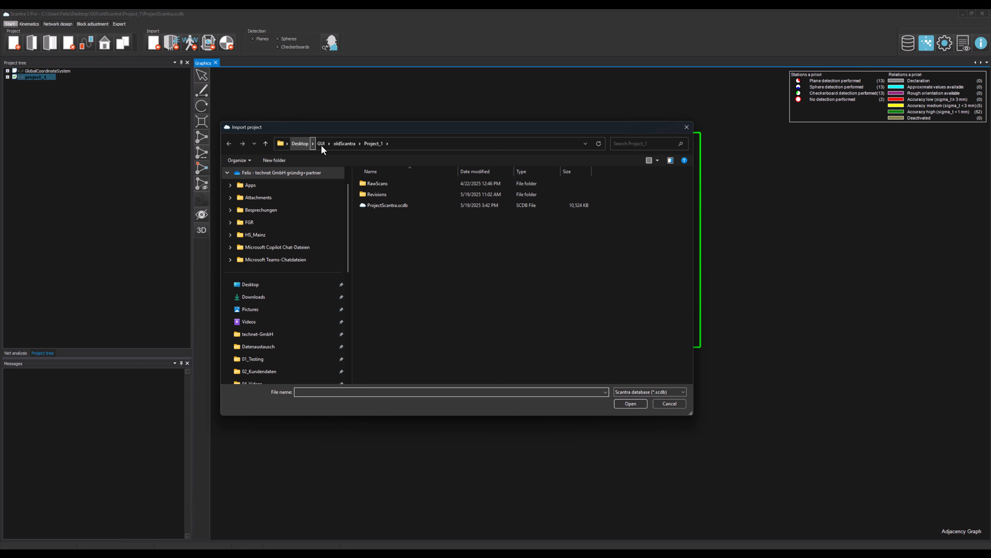
{"action": "left_click", "coordinate": [338, 143]}
{"action": "left_click", "coordinate": [392, 194]}
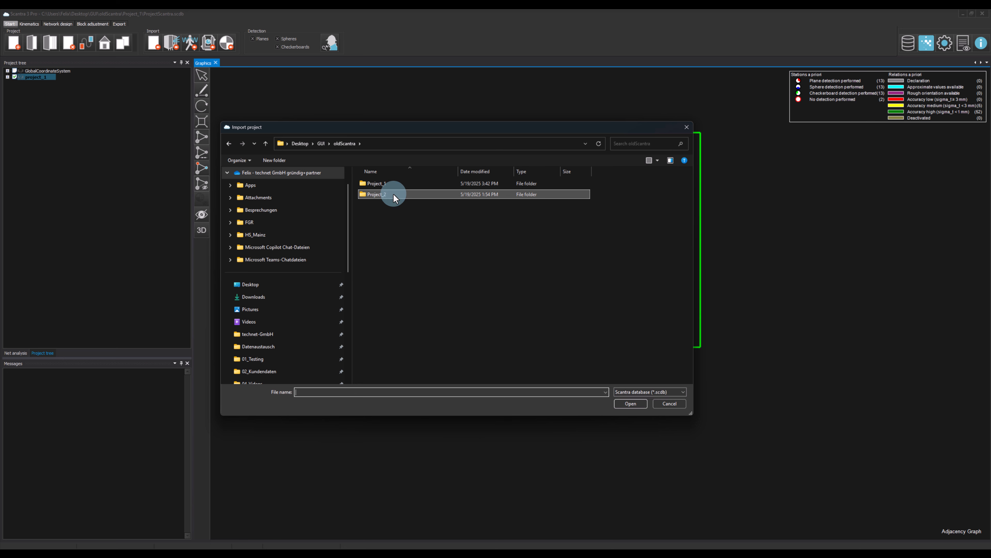
{"action": "double_click", "coordinate": [393, 193]}
{"action": "left_click", "coordinate": [426, 217]}
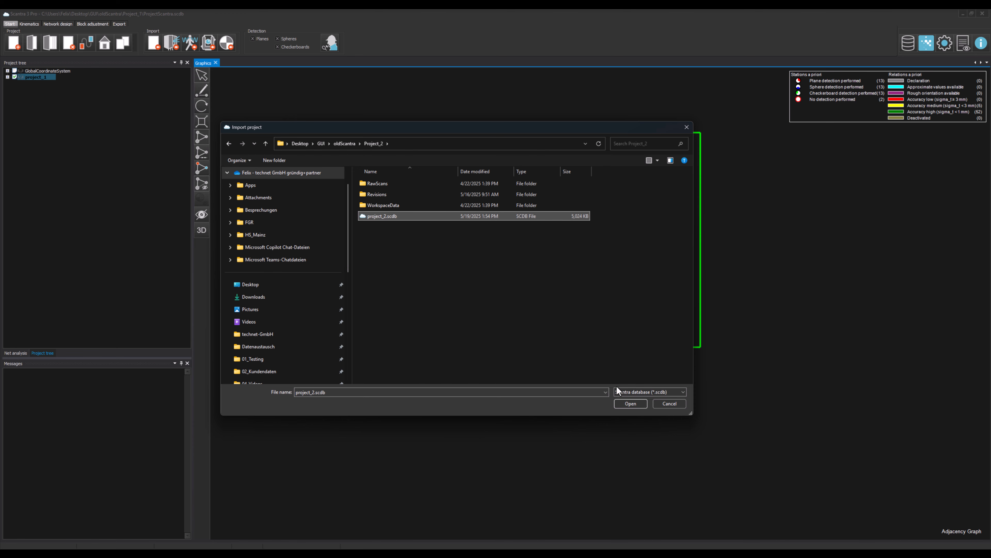
{"action": "left_click", "coordinate": [645, 405]}
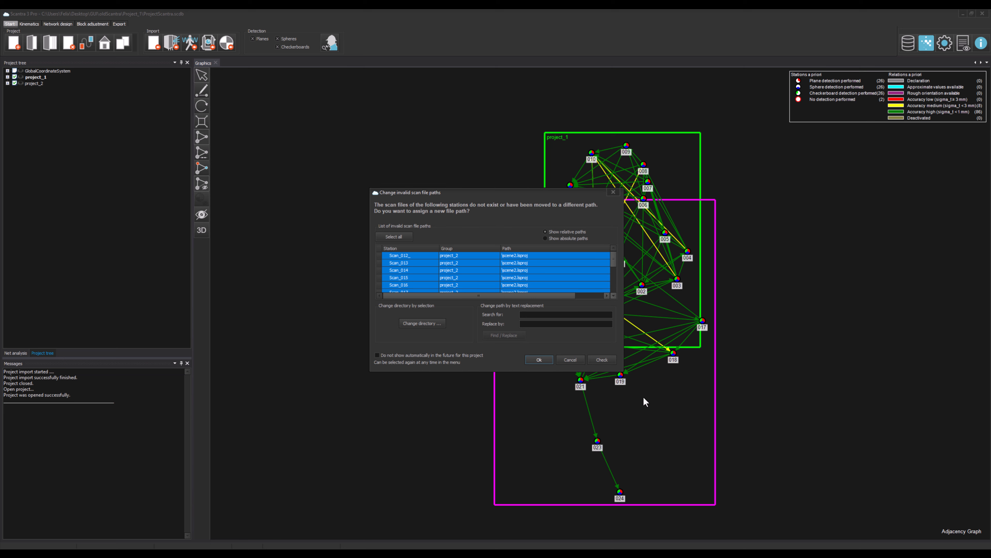
{"action": "left_click", "coordinate": [539, 359]}
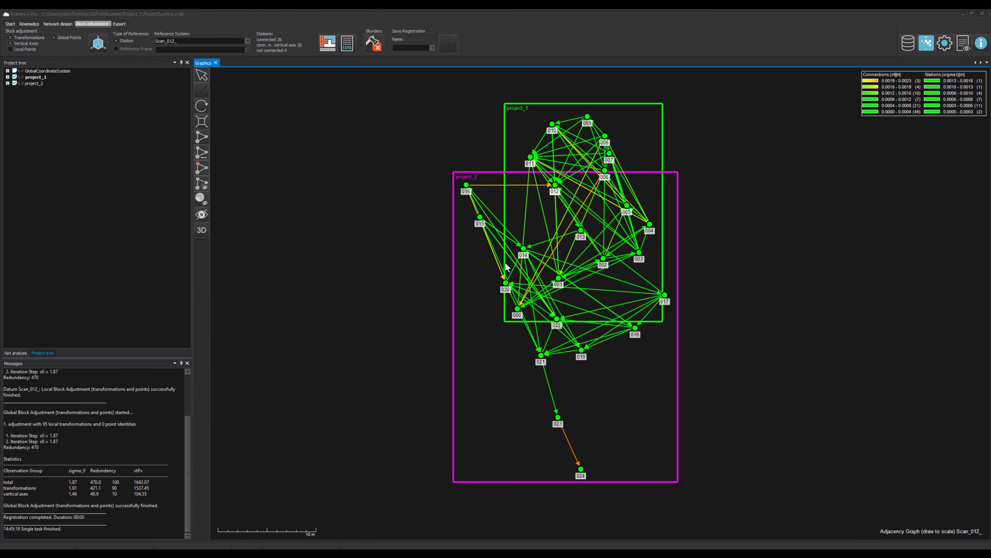
Step: Show the bitmap of station 020 in project_2 to examine its scan and detected features
{"action": "right_click", "coordinate": [505, 282]}
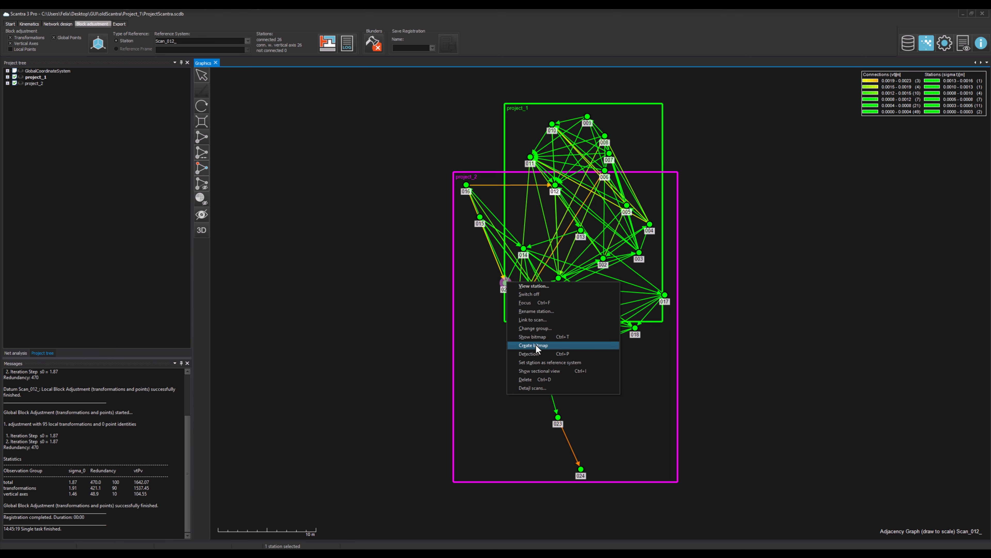
{"action": "left_click", "coordinate": [574, 336]}
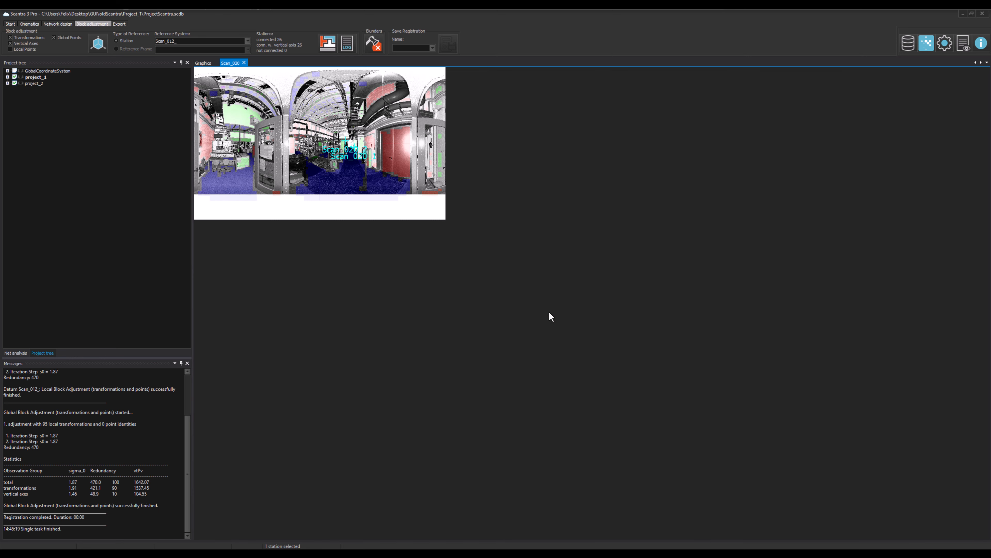
{"action": "scroll", "coordinate": [411, 219], "scroll_direction": "up", "scroll_amount": 8}
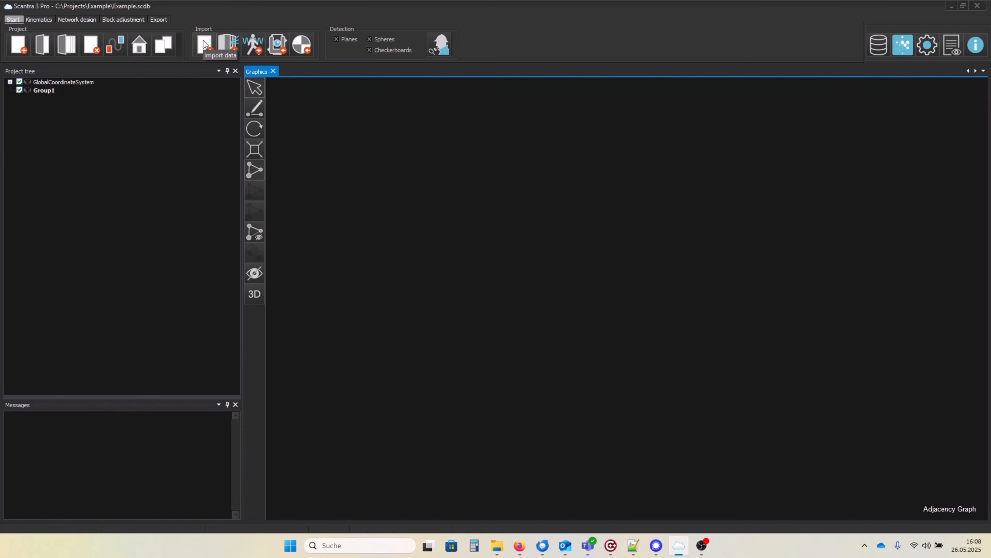
Step: Import the scan sequence file Example.dp from the Example folder, including existing registrations
{"action": "left_click", "coordinate": [203, 44]}
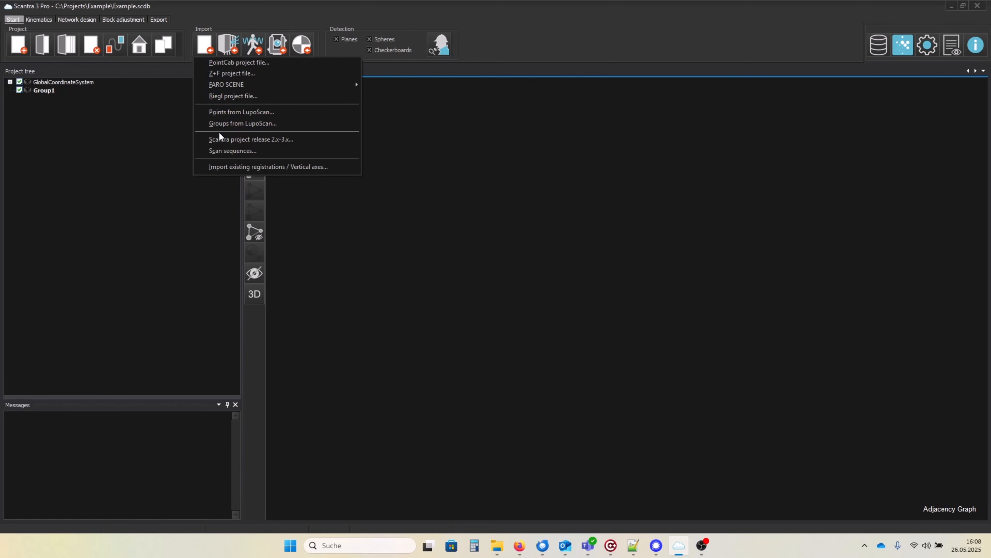
{"action": "left_click", "coordinate": [223, 150]}
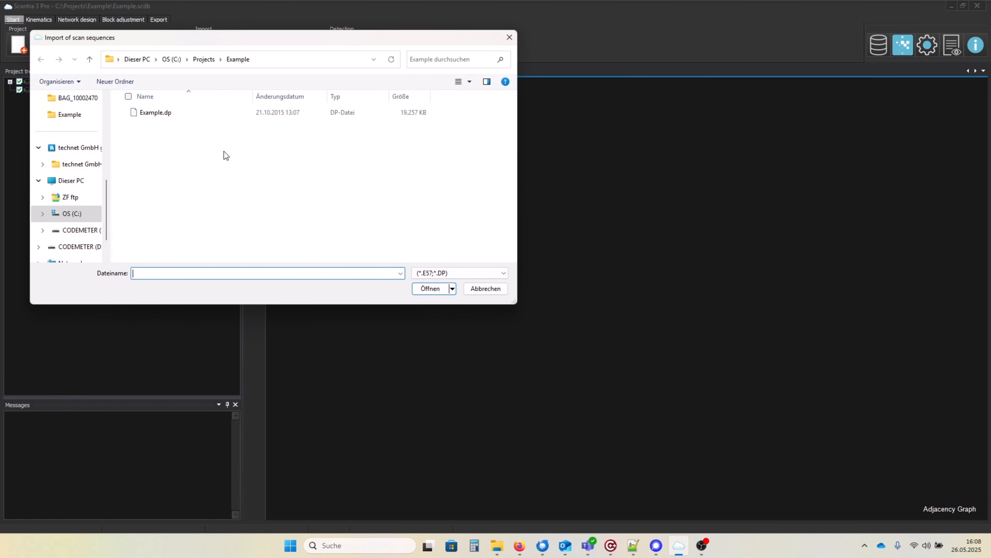
{"action": "left_click", "coordinate": [159, 114]}
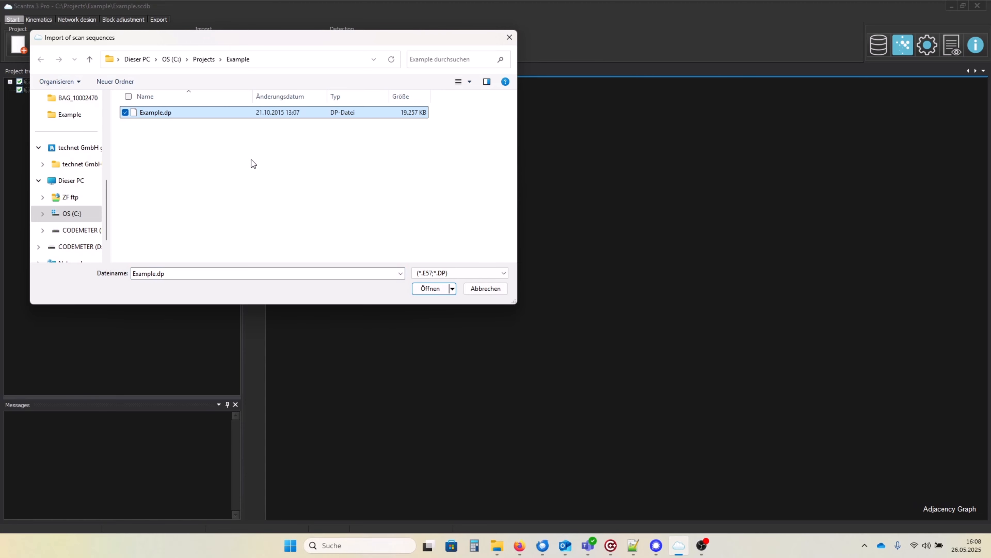
{"action": "left_click", "coordinate": [431, 291]}
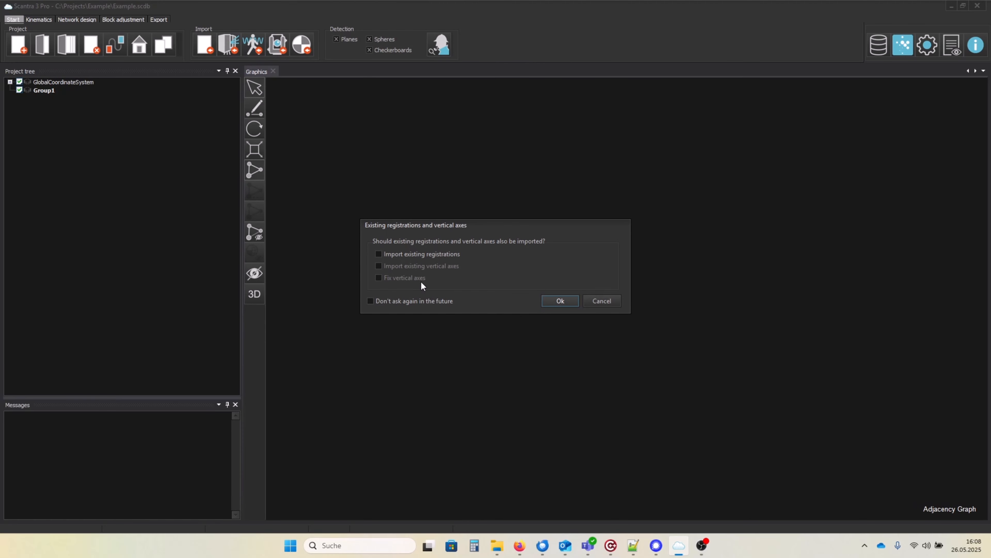
{"action": "left_click", "coordinate": [379, 254]}
{"action": "left_click", "coordinate": [551, 300]}
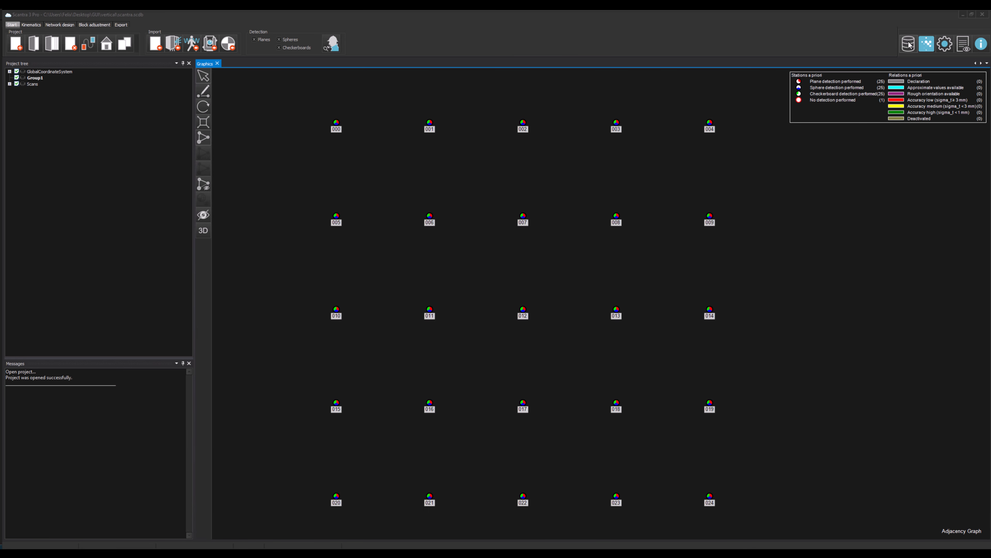
Step: Review the stations table for each scan's vertical axis entry and source file, and close it
{"action": "left_click", "coordinate": [908, 44]}
{"action": "left_click", "coordinate": [949, 59]}
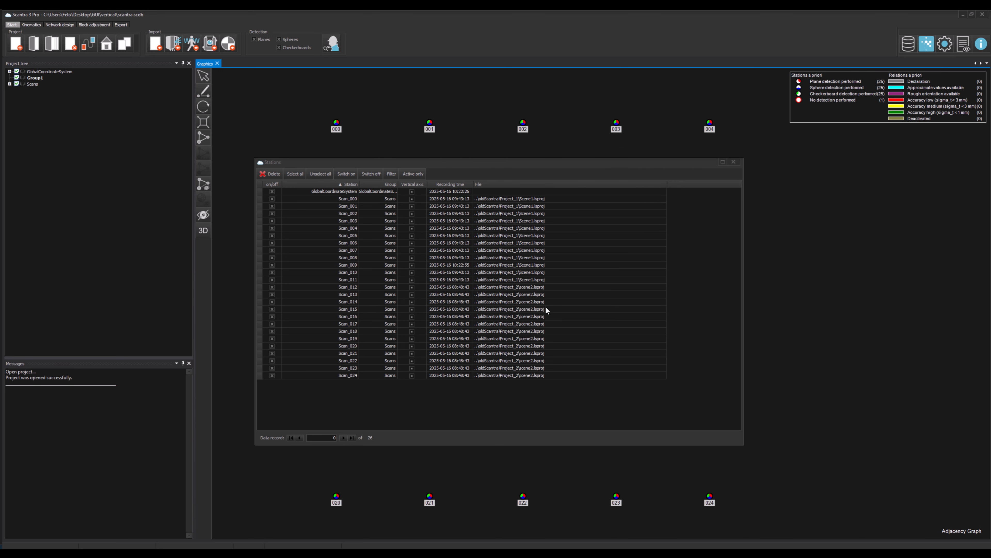
{"action": "left_click", "coordinate": [735, 161]}
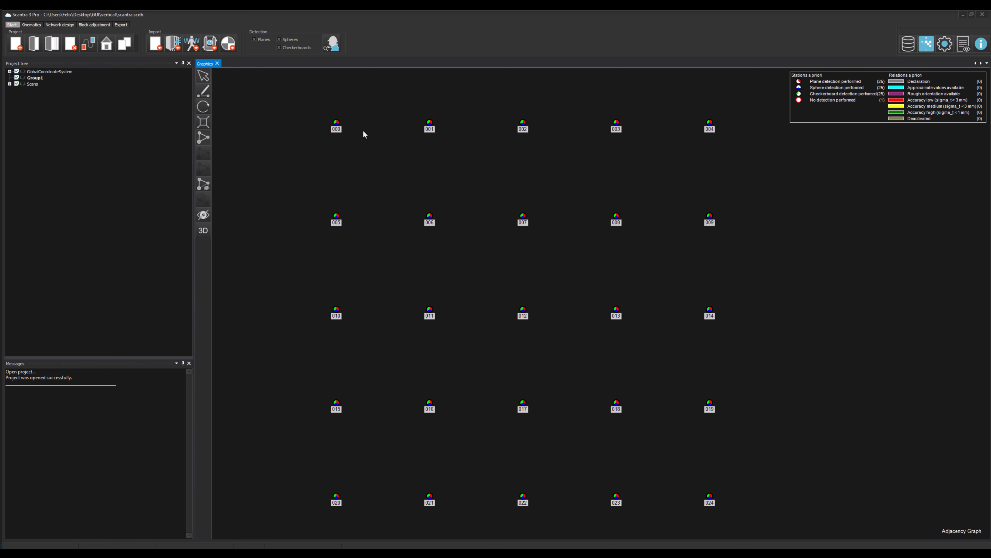
Step: Import the existing registrations and vertical axes for all stations, and fit the adjacency graph to the stations' extents
{"action": "left_click", "coordinate": [158, 45]}
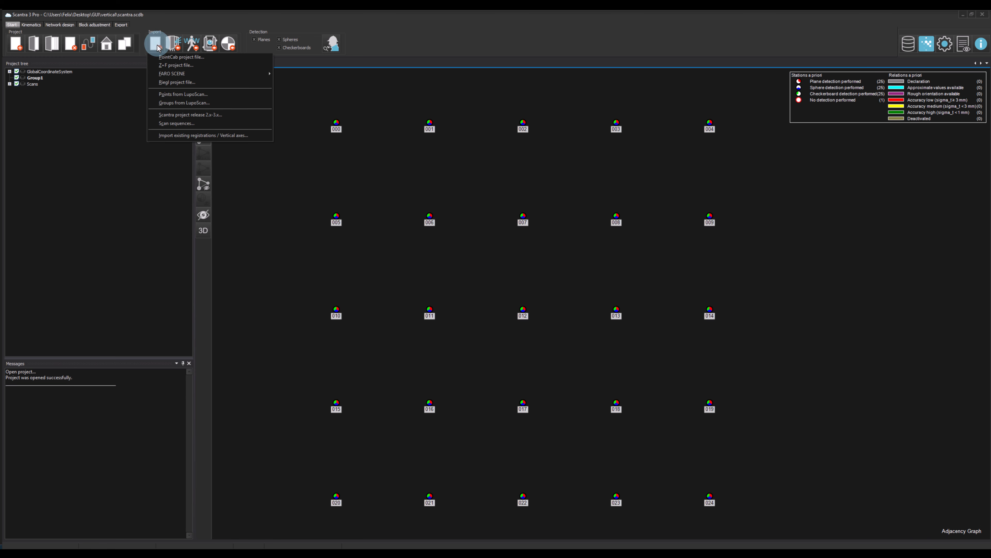
{"action": "left_click", "coordinate": [258, 138]}
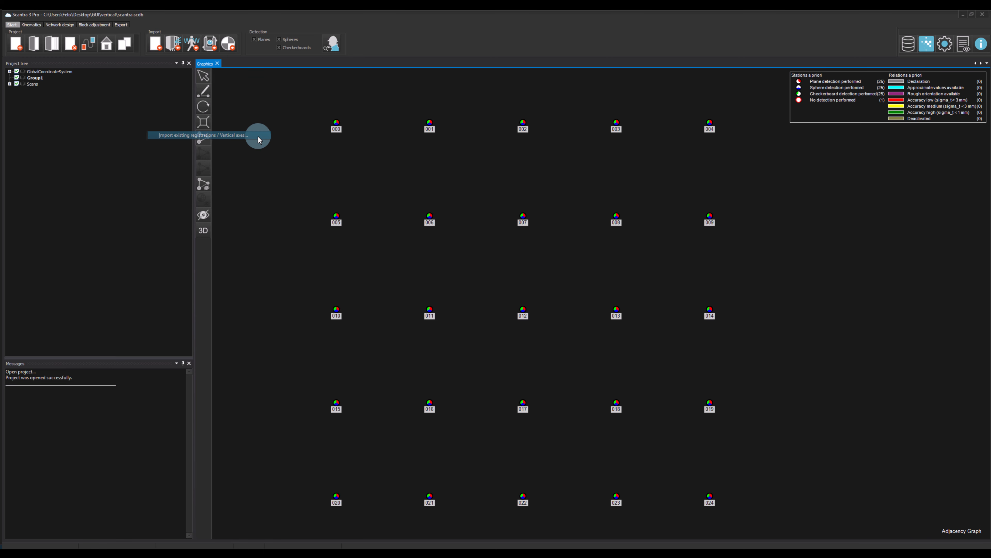
{"action": "left_click", "coordinate": [459, 271]}
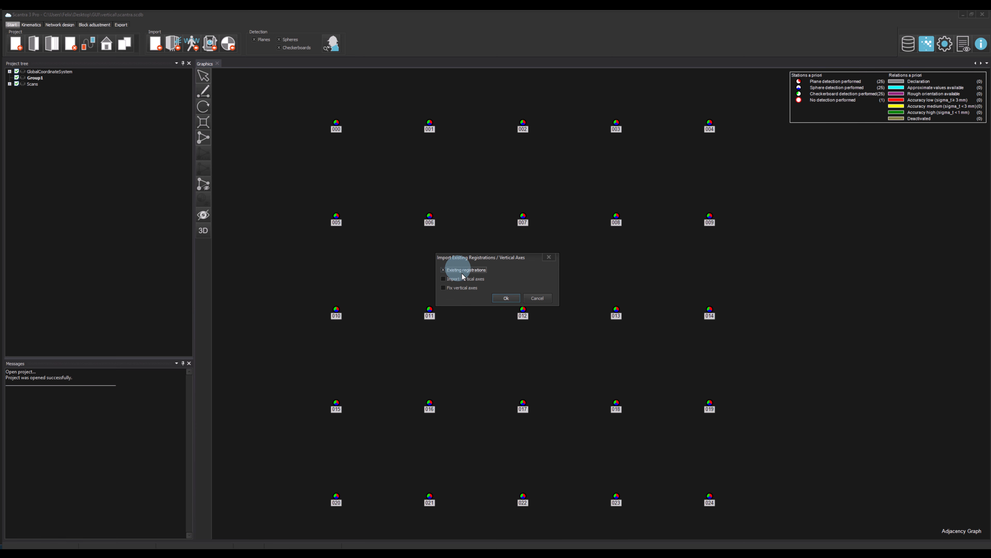
{"action": "left_click", "coordinate": [509, 298]}
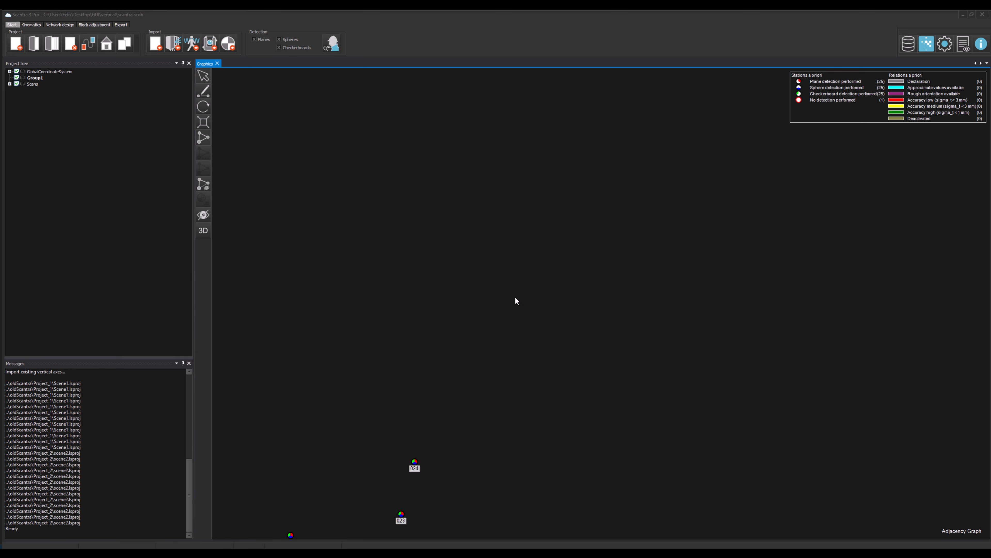
{"action": "left_click", "coordinate": [205, 123]}
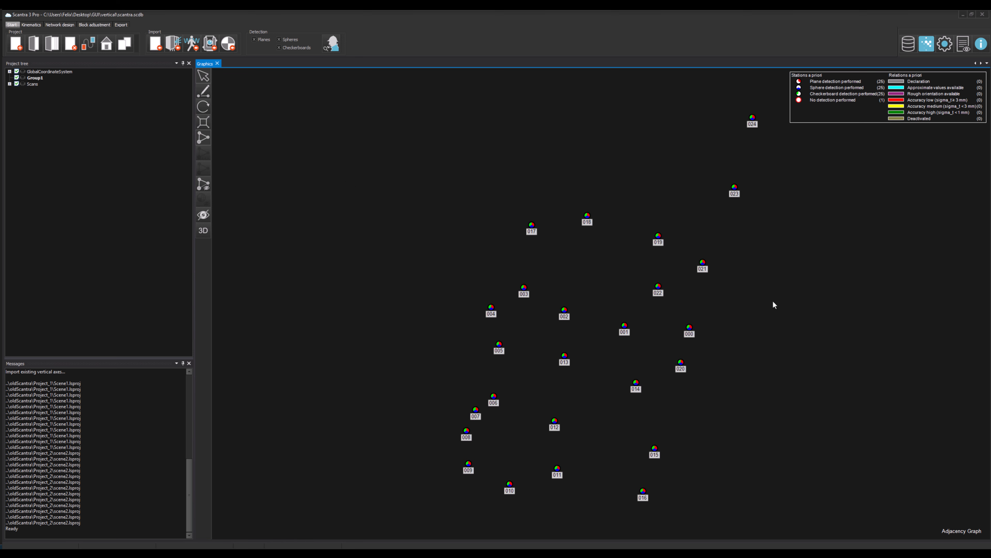
Step: Review the vertical axis entries and source files of the Scans group in the stations table, and close it
{"action": "left_click", "coordinate": [909, 44]}
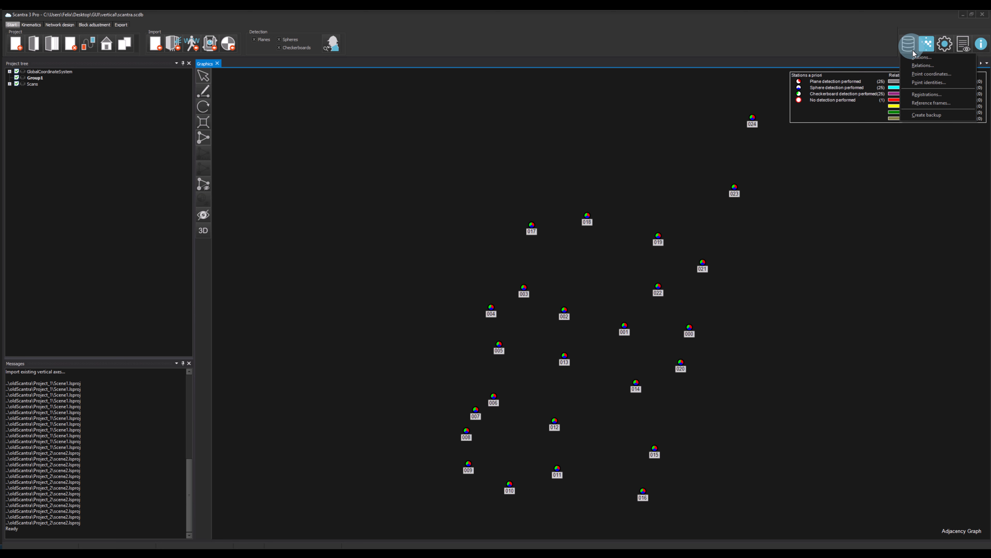
{"action": "left_click", "coordinate": [959, 63]}
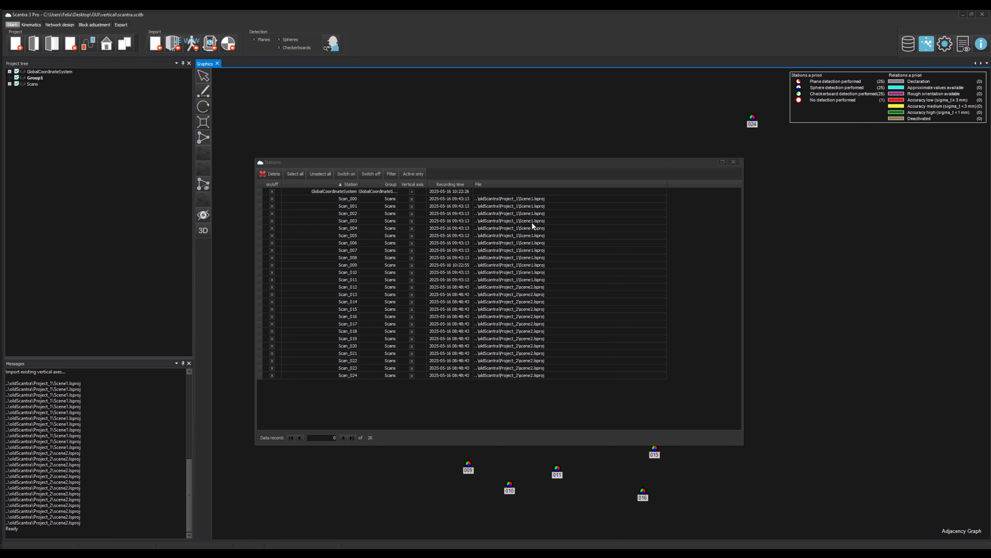
{"action": "left_click", "coordinate": [734, 162]}
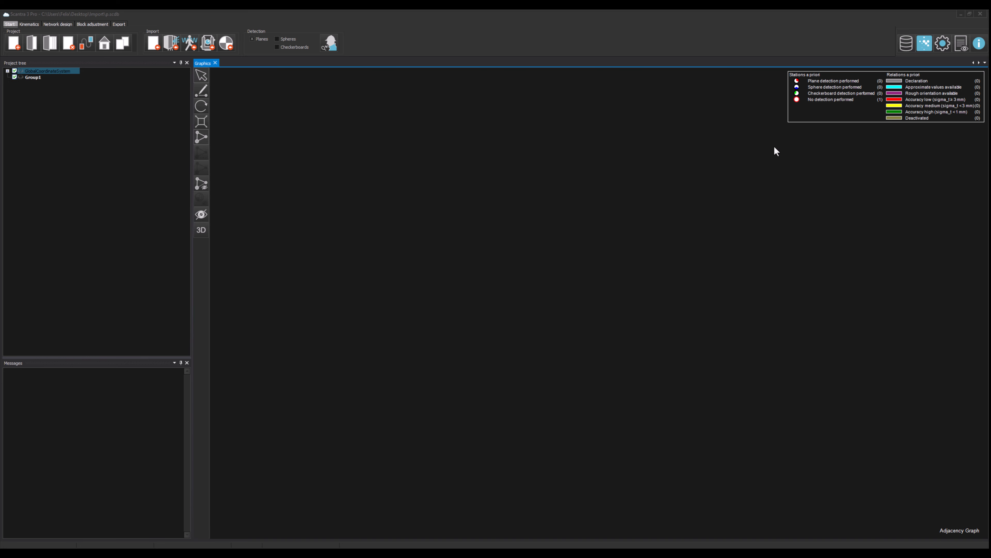
Step: Set the import options to import existing registrations and not to import vertical axes
{"action": "left_click", "coordinate": [940, 44]}
{"action": "left_click", "coordinate": [411, 157]}
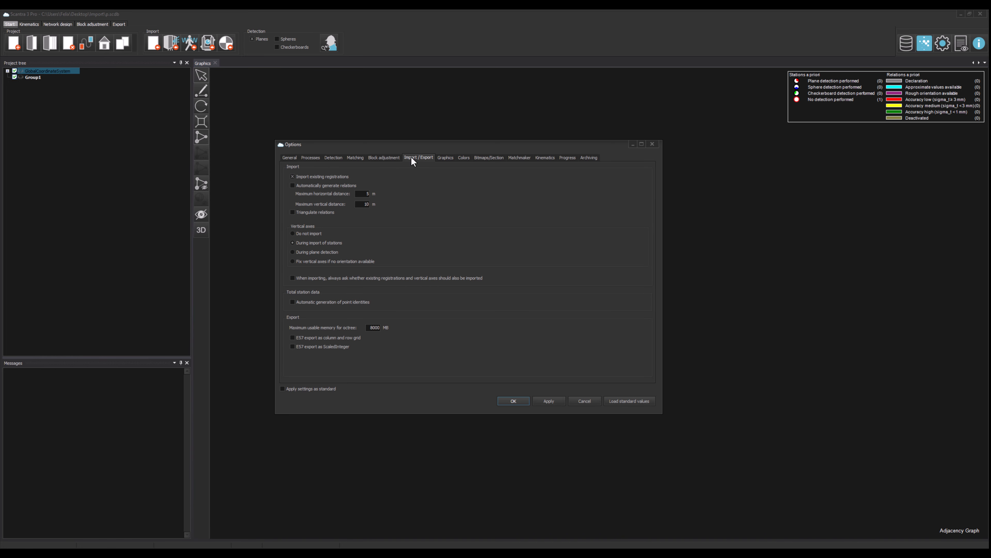
{"action": "left_click", "coordinate": [318, 177]}
{"action": "left_click", "coordinate": [320, 177]}
{"action": "left_click", "coordinate": [312, 235]}
{"action": "left_click", "coordinate": [515, 401]}
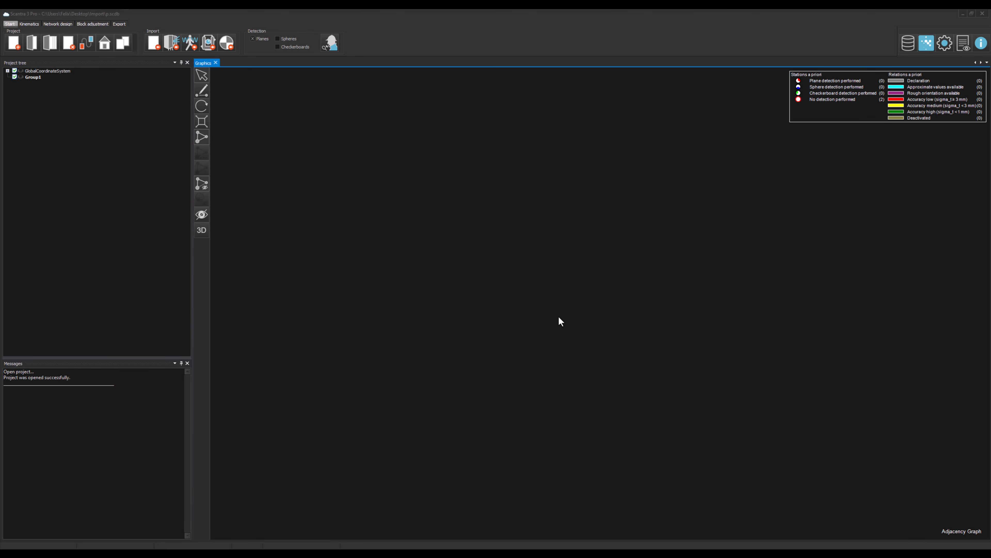
Step: Add the static scans Inside_000.lsd through Inside_019.lsd from the Import folder, including existing registrations and vertical axes
{"action": "left_click", "coordinate": [171, 42]}
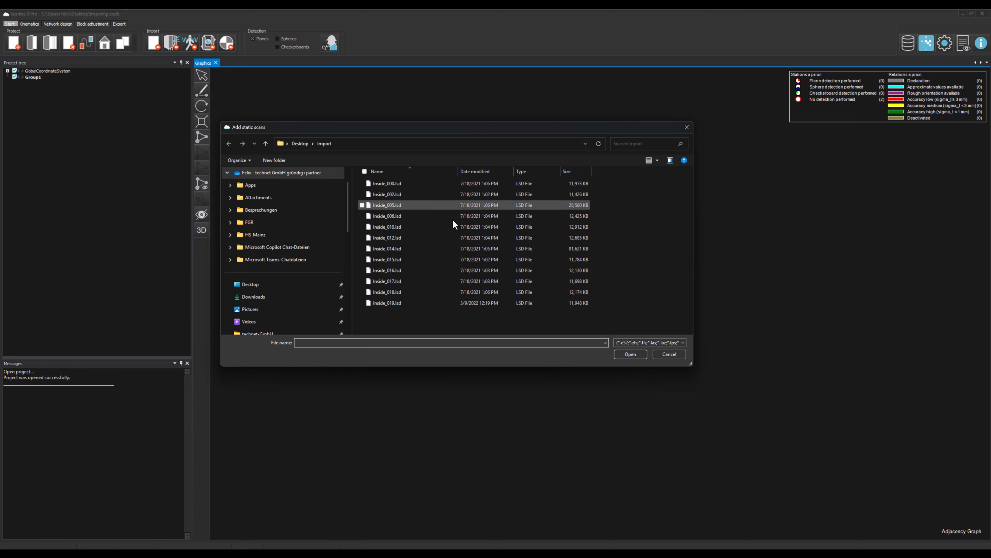
{"action": "left_click", "coordinate": [677, 343]}
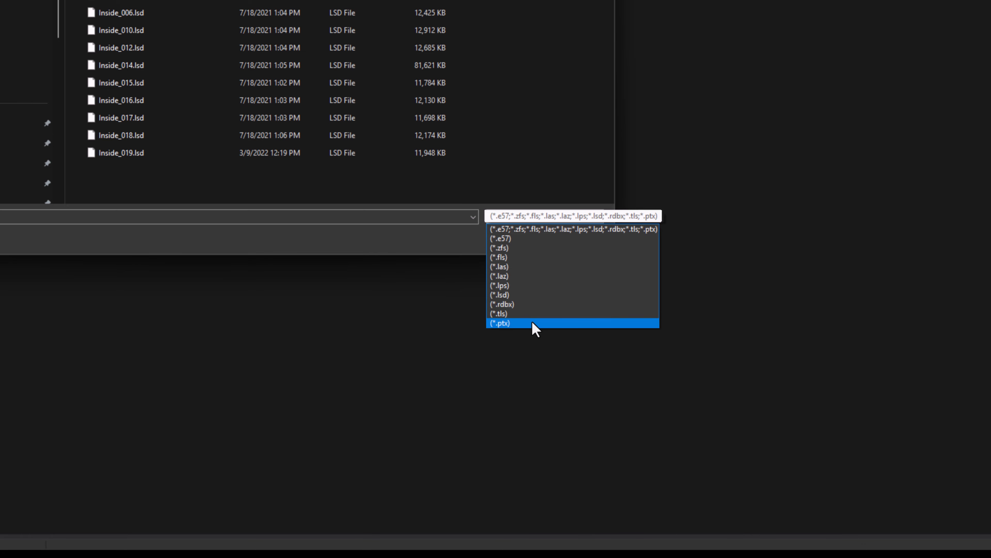
{"action": "left_click", "coordinate": [544, 338]}
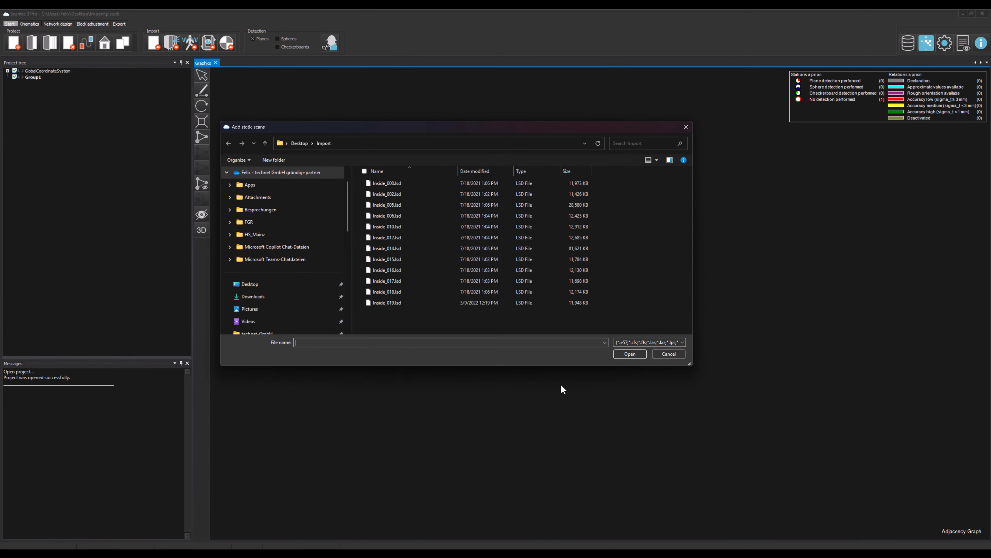
{"action": "left_click", "coordinate": [407, 183]}
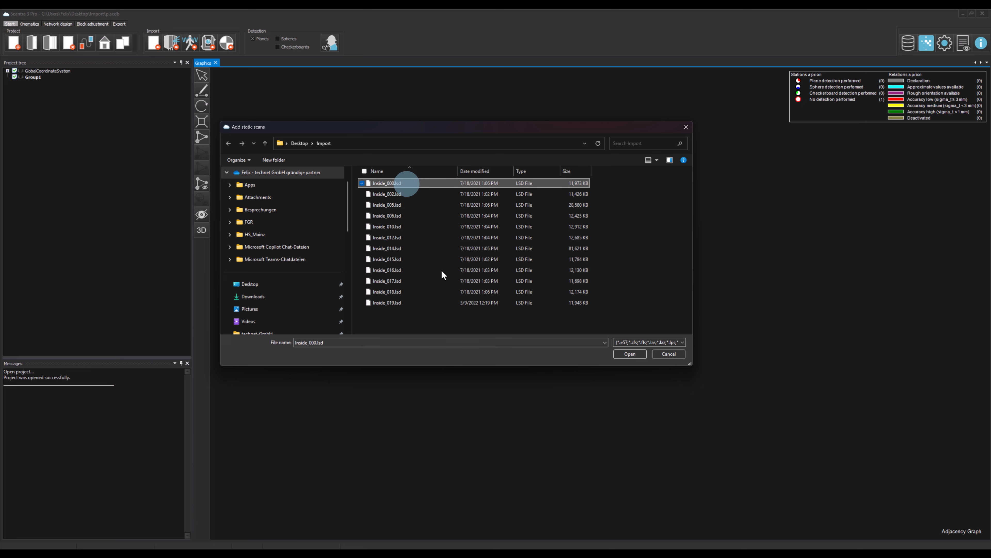
{"action": "left_click", "coordinate": [432, 300], "text": "shift"}
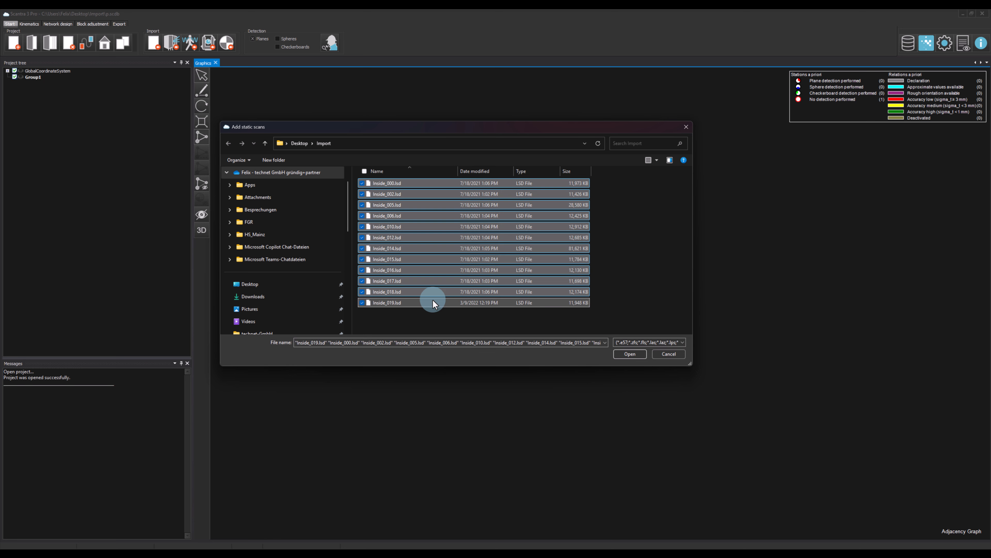
{"action": "left_click", "coordinate": [638, 355]}
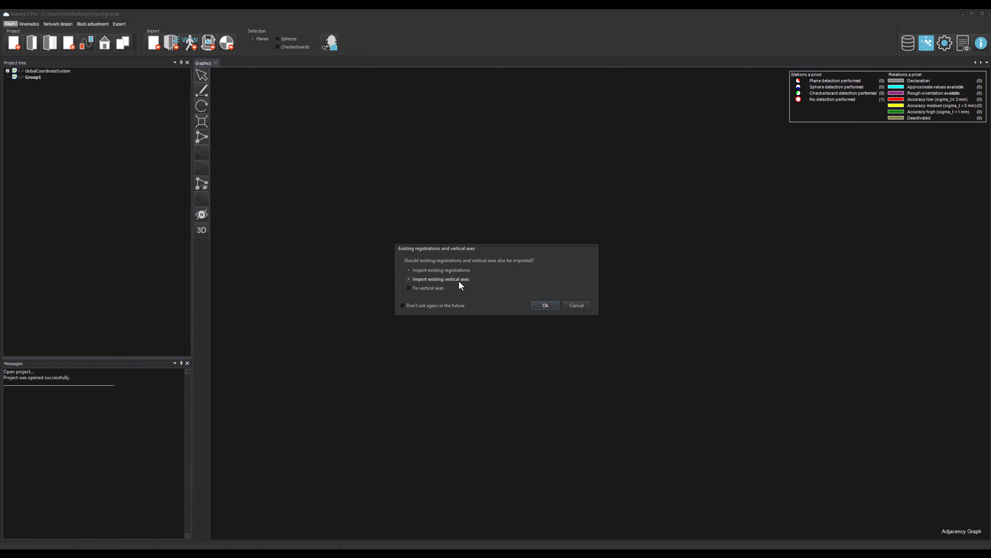
{"action": "left_click", "coordinate": [459, 304]}
{"action": "left_click", "coordinate": [556, 305]}
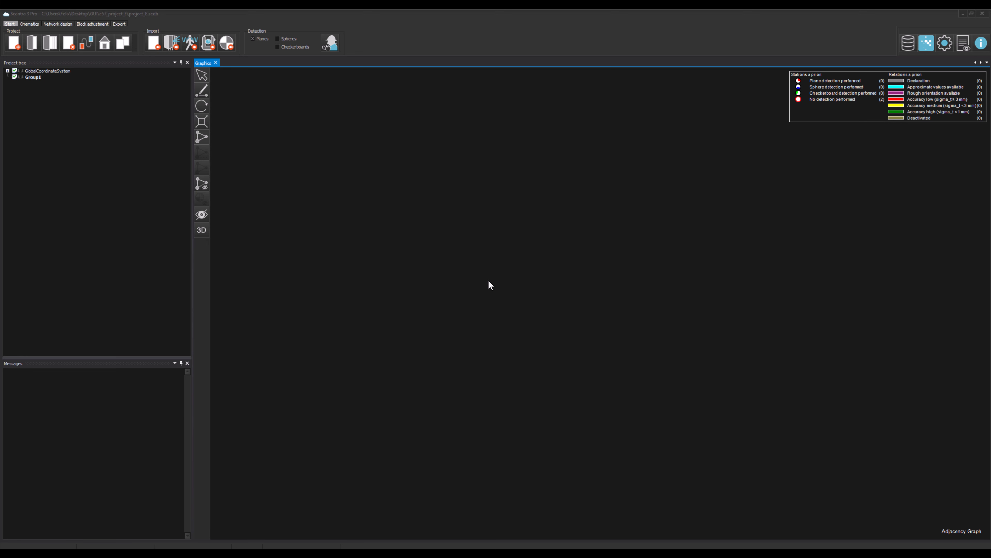
Step: Add the static scans x12_1.e57 through x12_28.e57 from the e57_project_E folder, with existing registrations and fixed vertical axes
{"action": "left_click", "coordinate": [172, 43]}
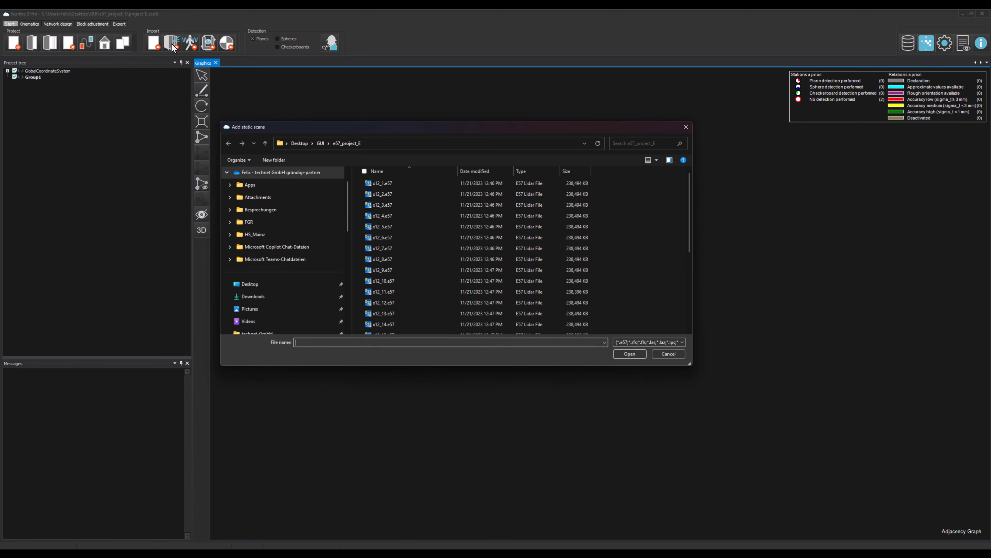
{"action": "left_click", "coordinate": [425, 183]}
{"action": "scroll", "coordinate": [432, 207], "scroll_direction": "down", "scroll_amount": 5}
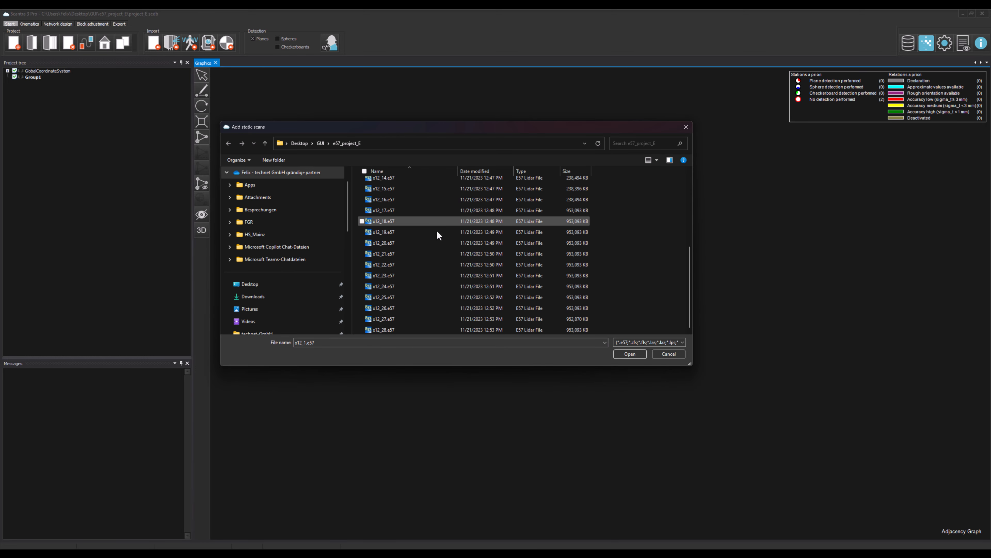
{"action": "left_click", "coordinate": [421, 326], "text": "shift"}
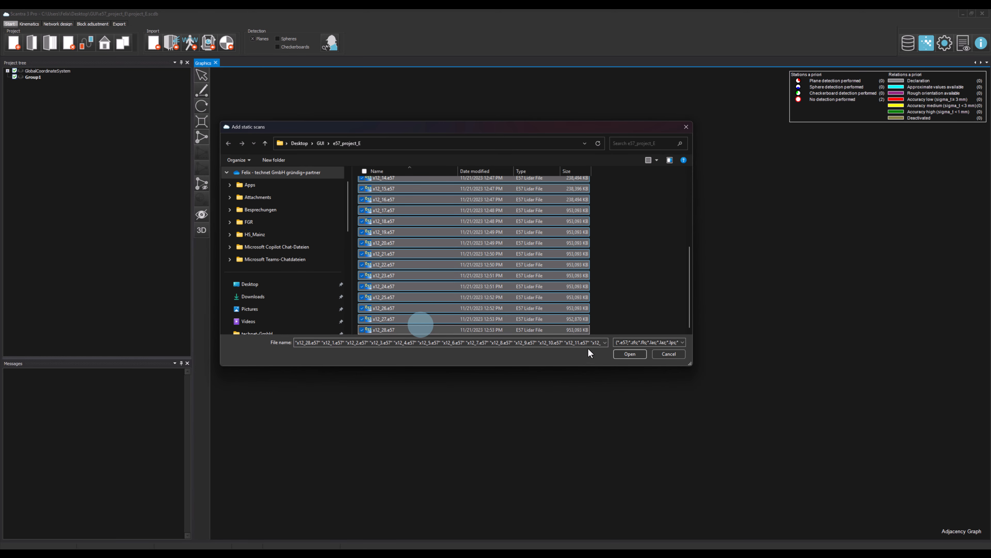
{"action": "left_click", "coordinate": [628, 353]}
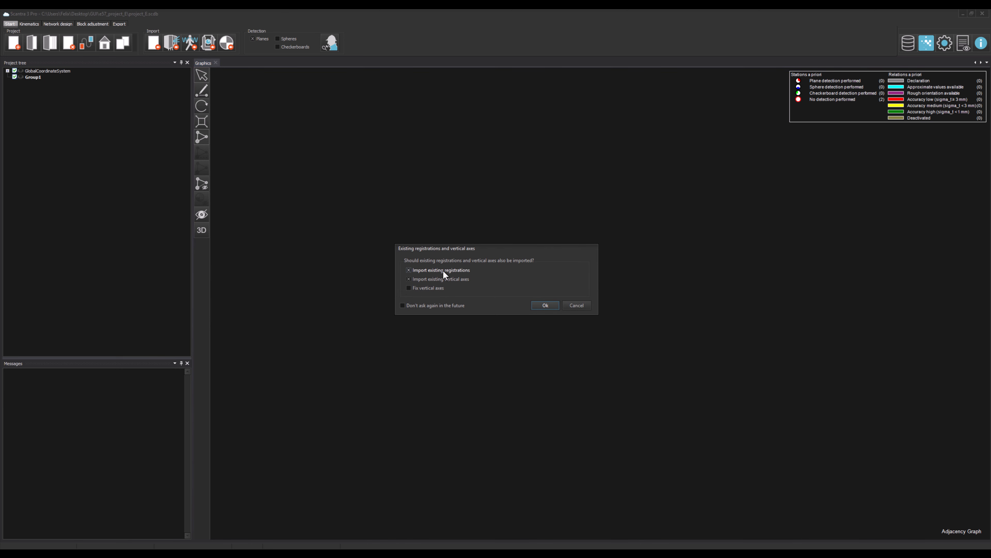
{"action": "left_click", "coordinate": [546, 304]}
{"action": "left_click", "coordinate": [429, 289]}
{"action": "left_click", "coordinate": [557, 305]}
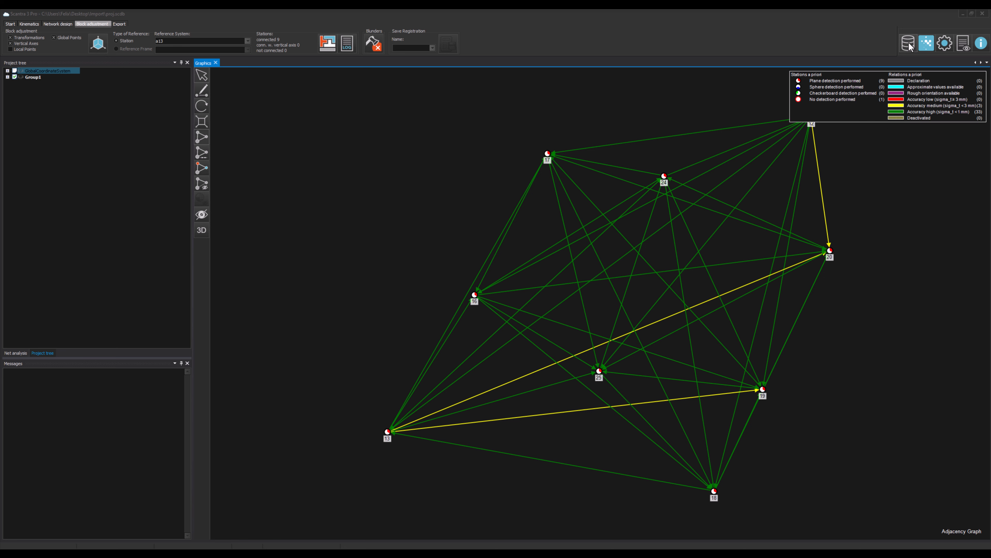
Step: Check the vertical axis entries of stations a12 to a25 in the stations table, and close it
{"action": "left_click", "coordinate": [909, 45]}
{"action": "left_click", "coordinate": [920, 56]}
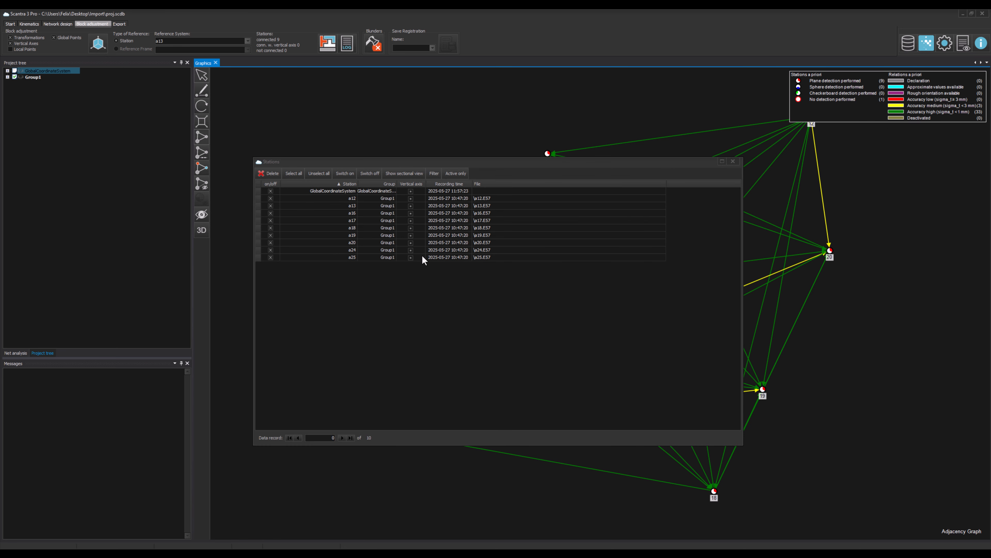
{"action": "left_click", "coordinate": [737, 160]}
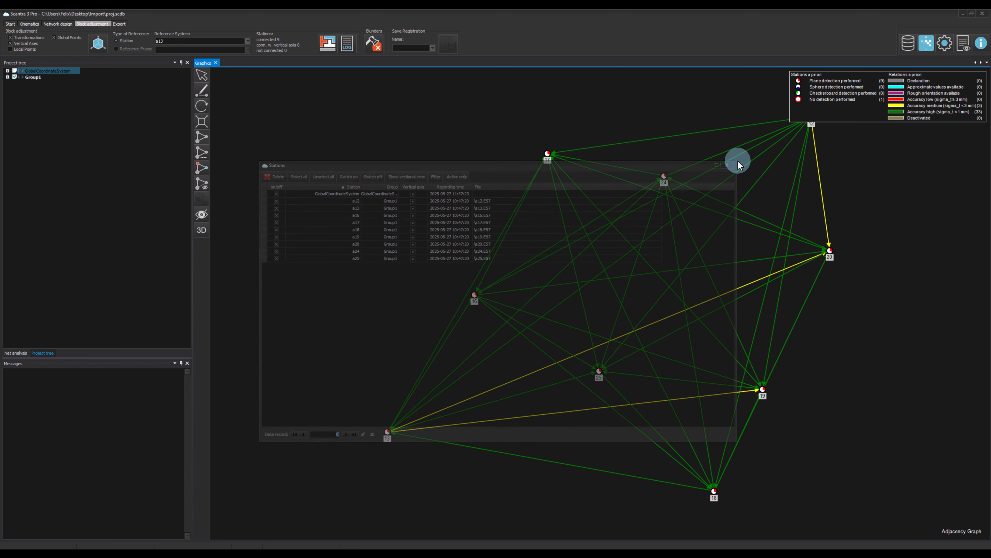
Step: Fix the vertical axes of the existing E57 stations without importing registrations, and bring up the list of database tables
{"action": "left_click", "coordinate": [10, 24]}
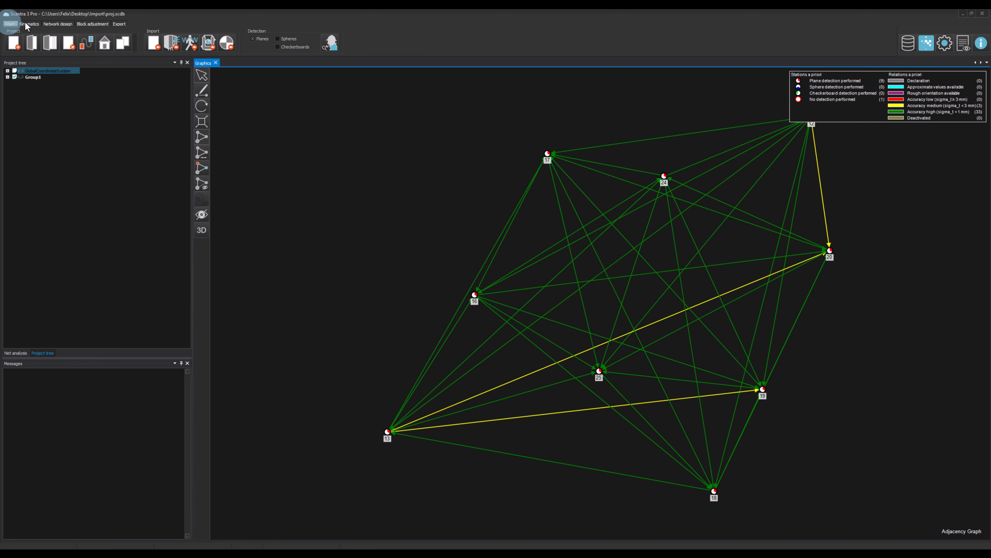
{"action": "left_click", "coordinate": [152, 43]}
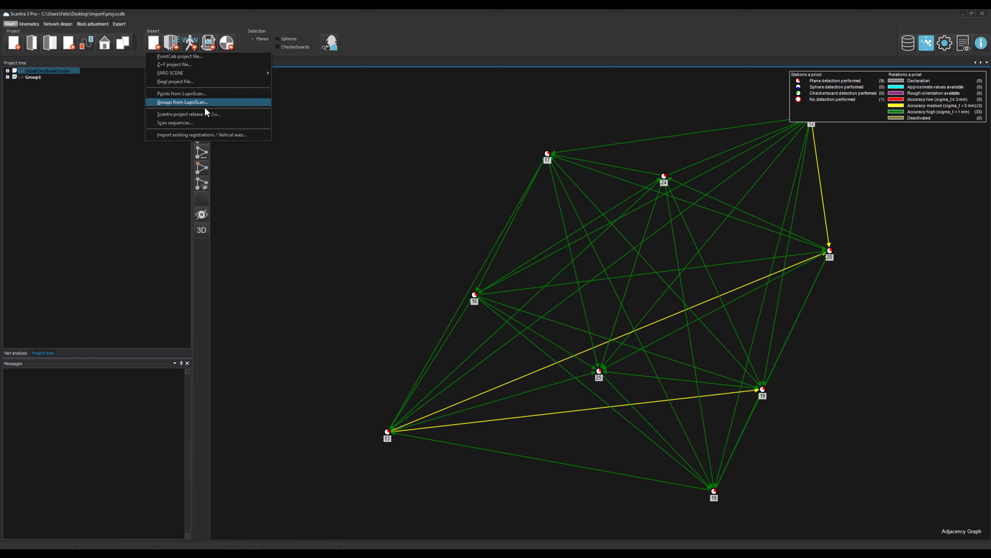
{"action": "left_click", "coordinate": [245, 135]}
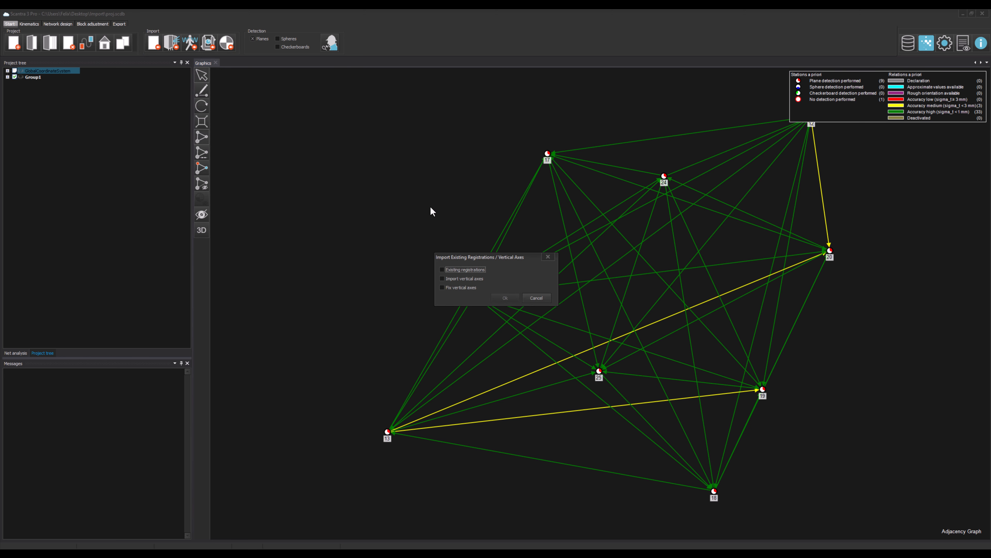
{"action": "left_click", "coordinate": [469, 288]}
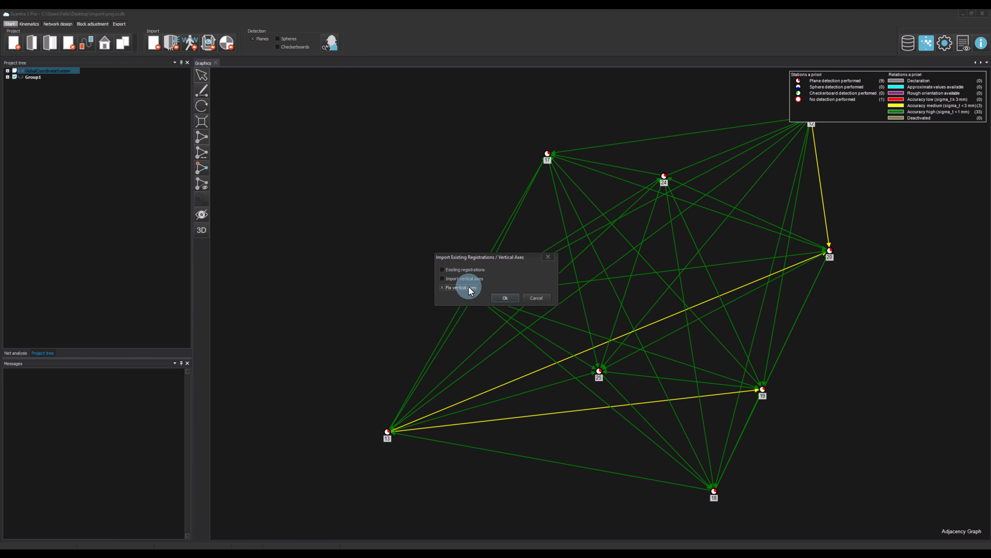
{"action": "left_click", "coordinate": [518, 299]}
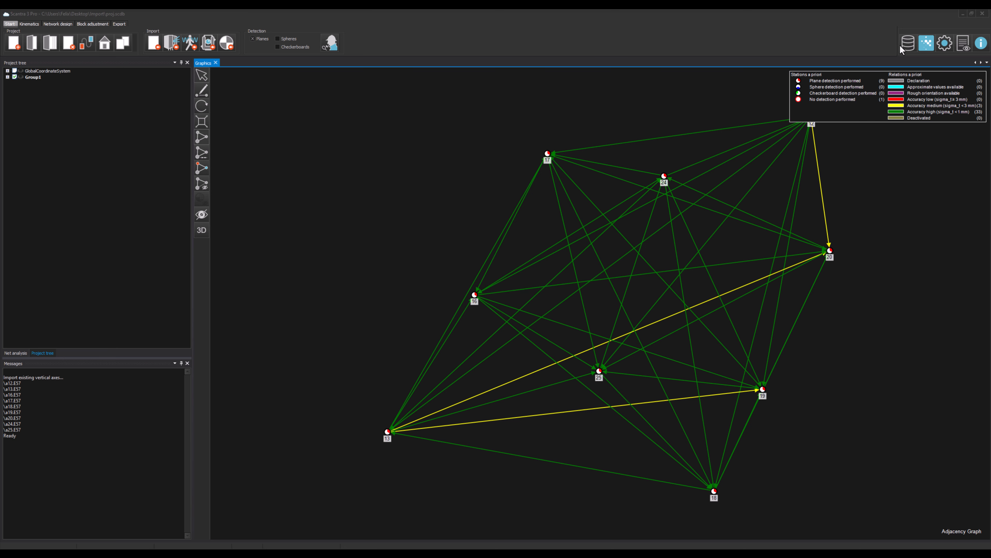
{"action": "left_click", "coordinate": [908, 43]}
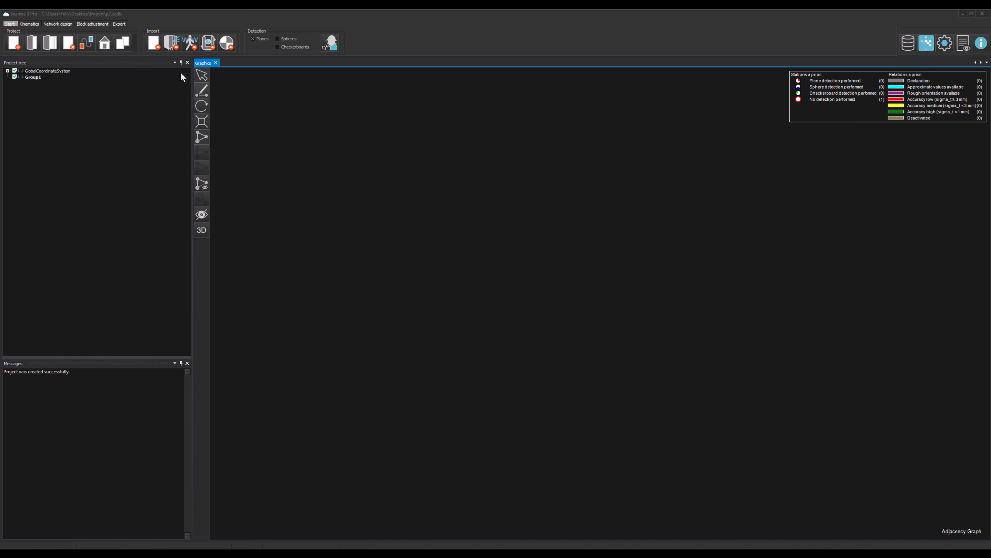
{"action": "left_click", "coordinate": [153, 42]}
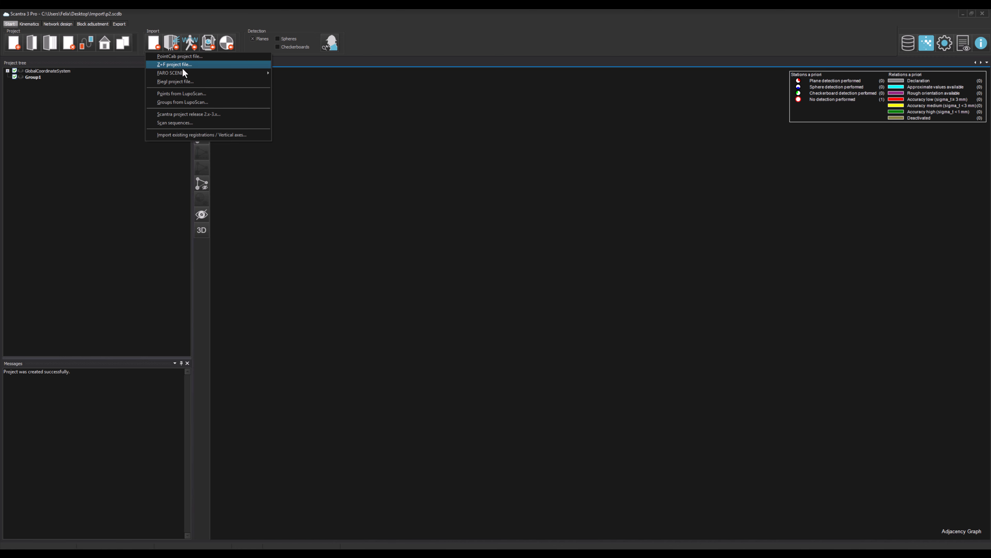
{"action": "mouse_move", "coordinate": [189, 72]}
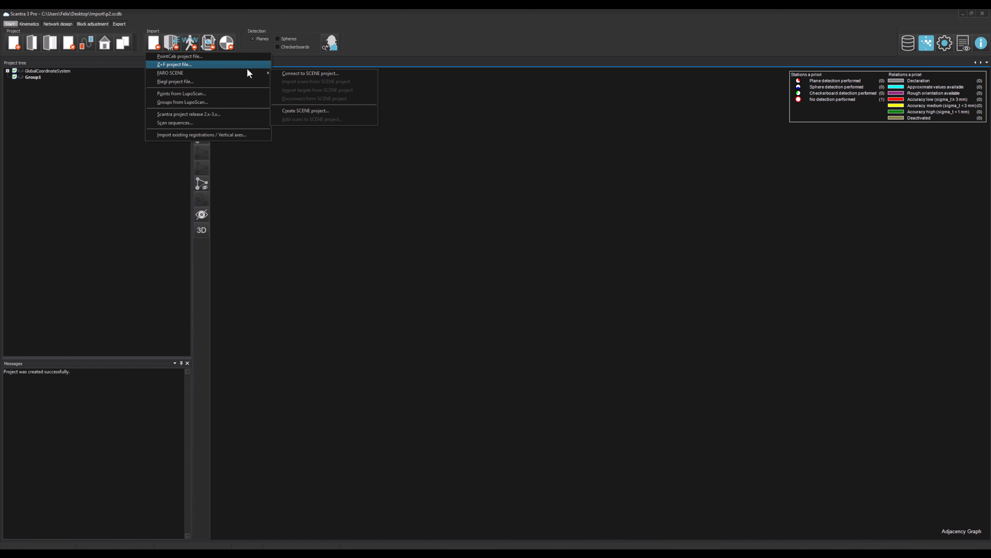
{"action": "left_click", "coordinate": [173, 22]}
Step: Add the FLS static scans 002, 003, 004, 005, 013 and 019 from the Import folder, including existing registrations and vertical axes
{"action": "left_click", "coordinate": [172, 42]}
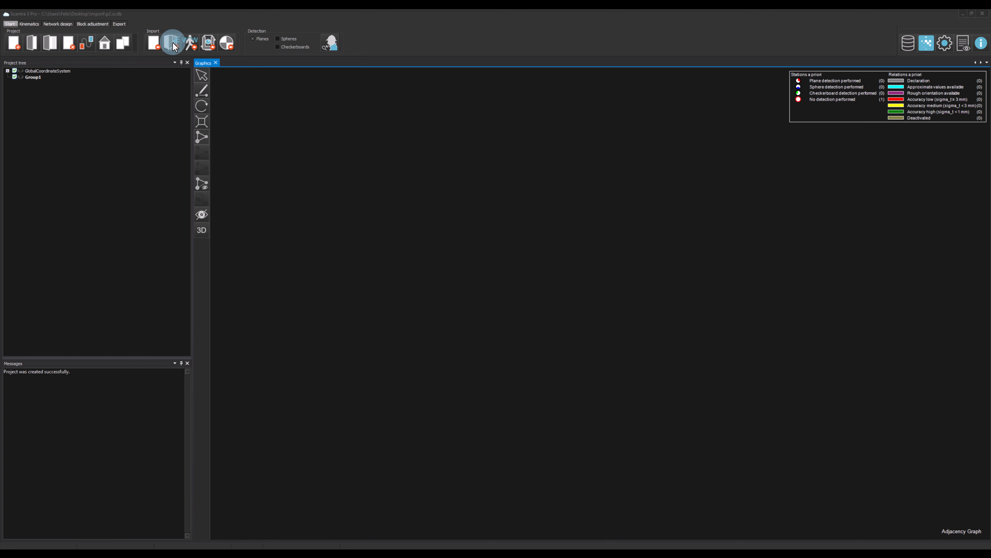
{"action": "left_click", "coordinate": [620, 143]}
{"action": "type", "text": "*"}
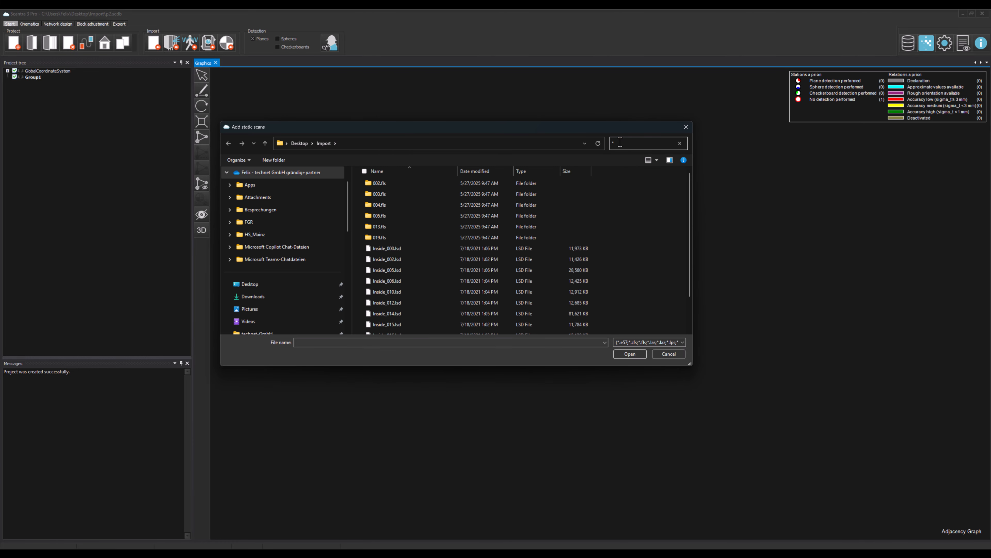
{"action": "type", "text": ".fls"}
{"action": "left_click", "coordinate": [471, 179]}
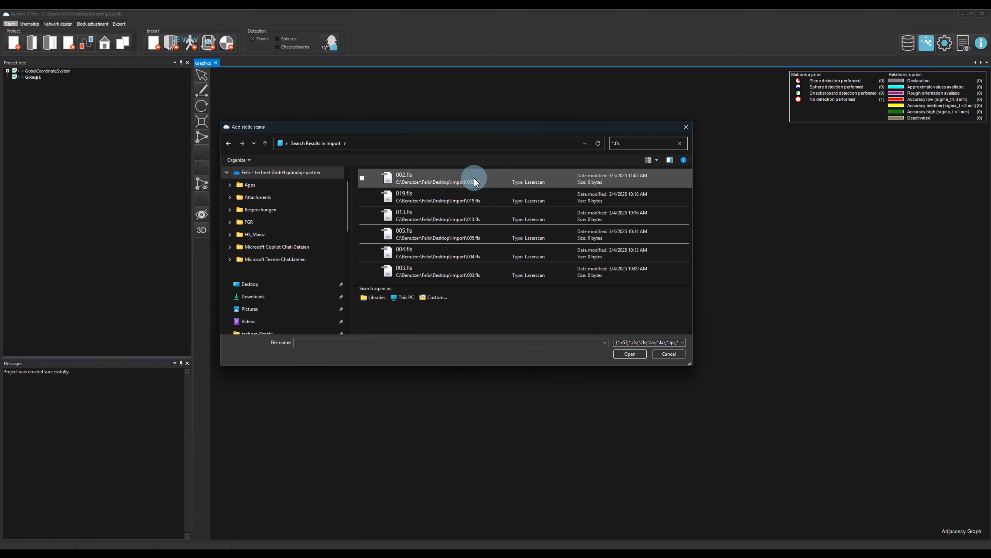
{"action": "left_click", "coordinate": [465, 270], "text": "shift"}
{"action": "left_click", "coordinate": [637, 354]}
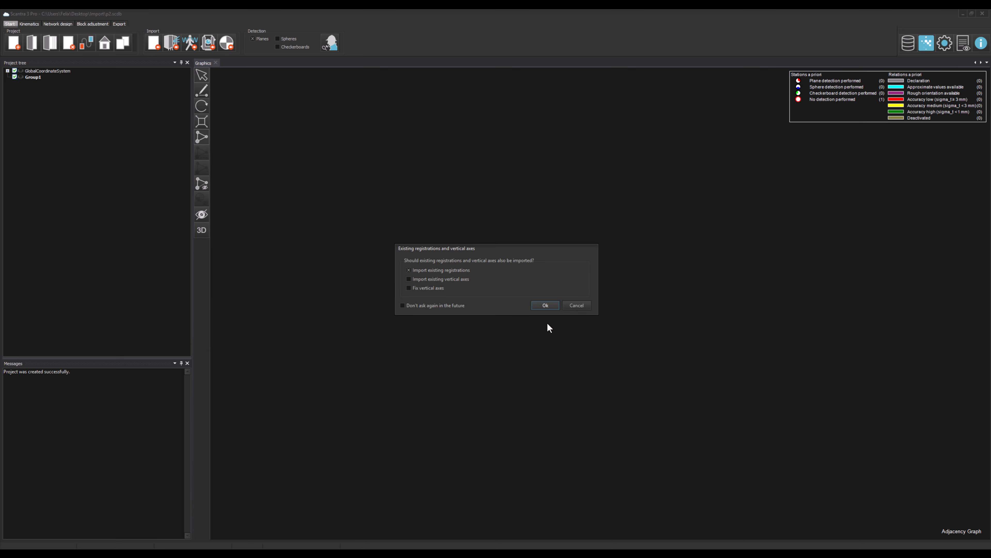
{"action": "left_click", "coordinate": [442, 279]}
{"action": "left_click", "coordinate": [553, 306]}
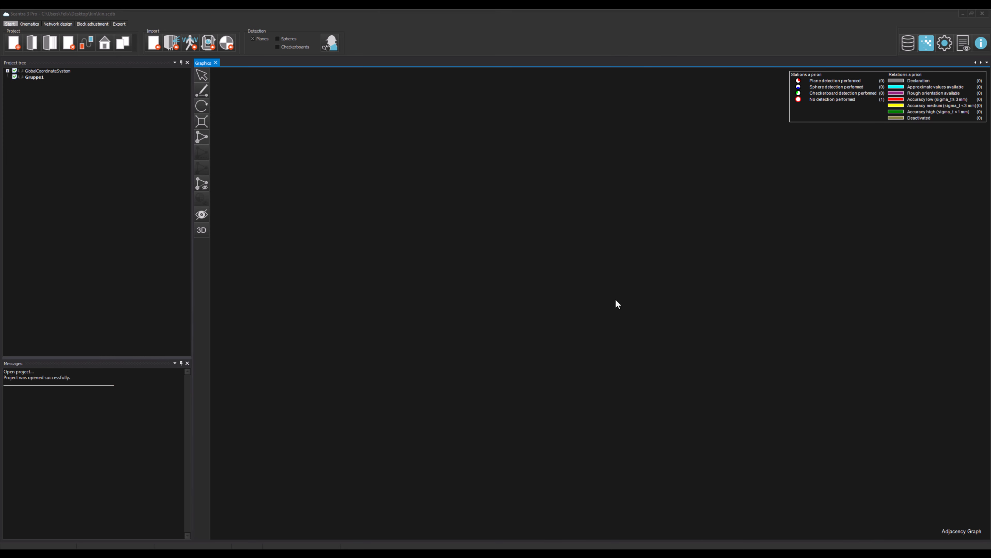
Step: Set the kinematics trajectory format to t;x;y;z;roll;pitch;yaw (Z+F FlexScan) in the options
{"action": "left_click", "coordinate": [191, 44]}
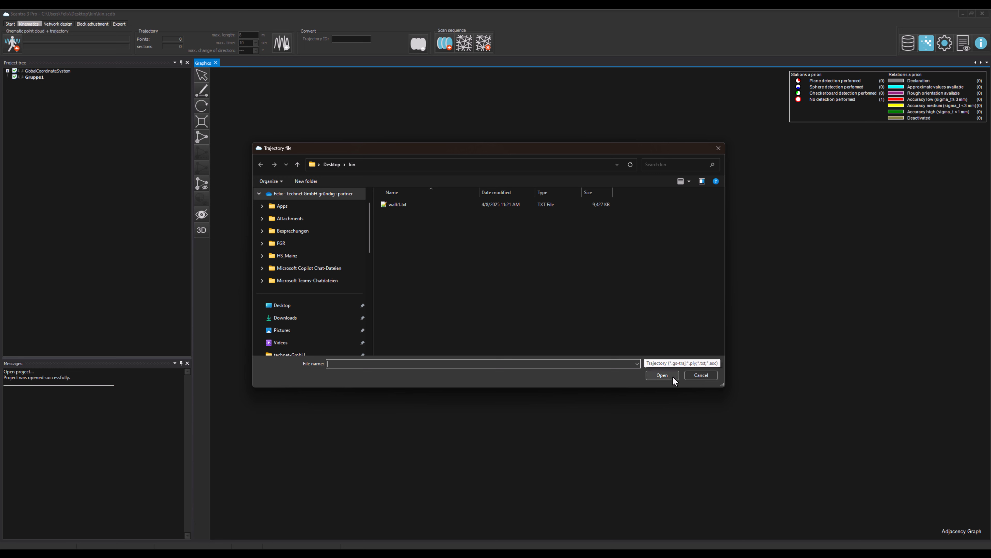
{"action": "left_click", "coordinate": [711, 375]}
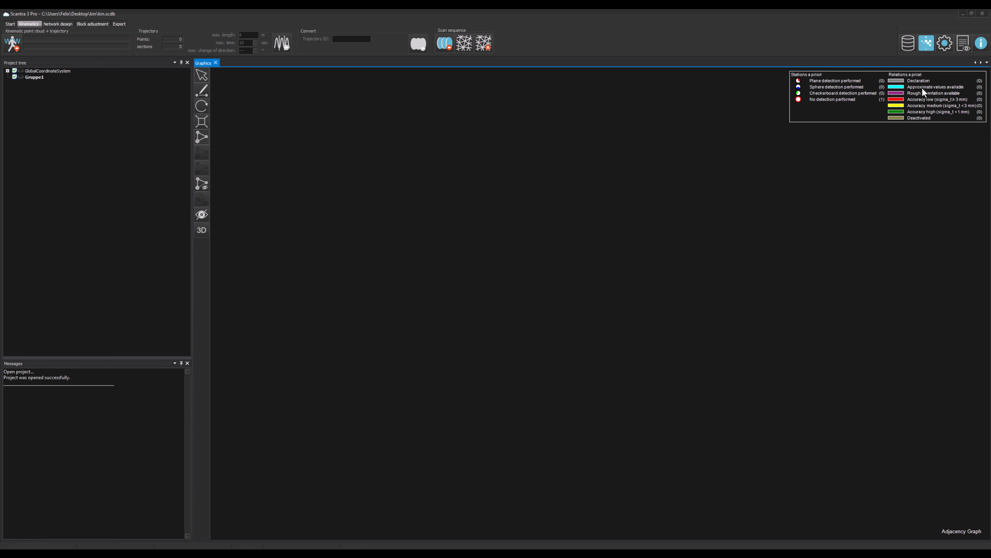
{"action": "left_click", "coordinate": [941, 45]}
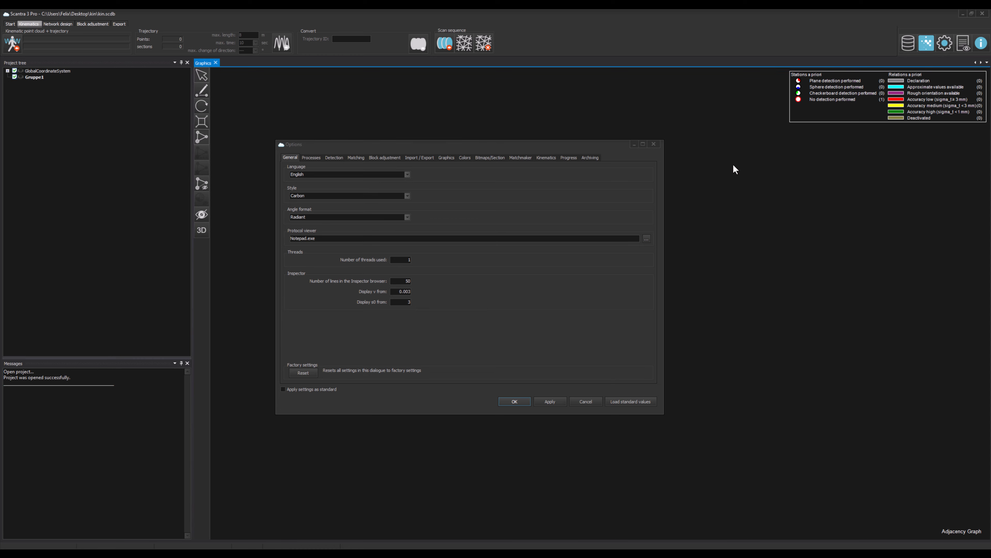
{"action": "left_click", "coordinate": [546, 157]}
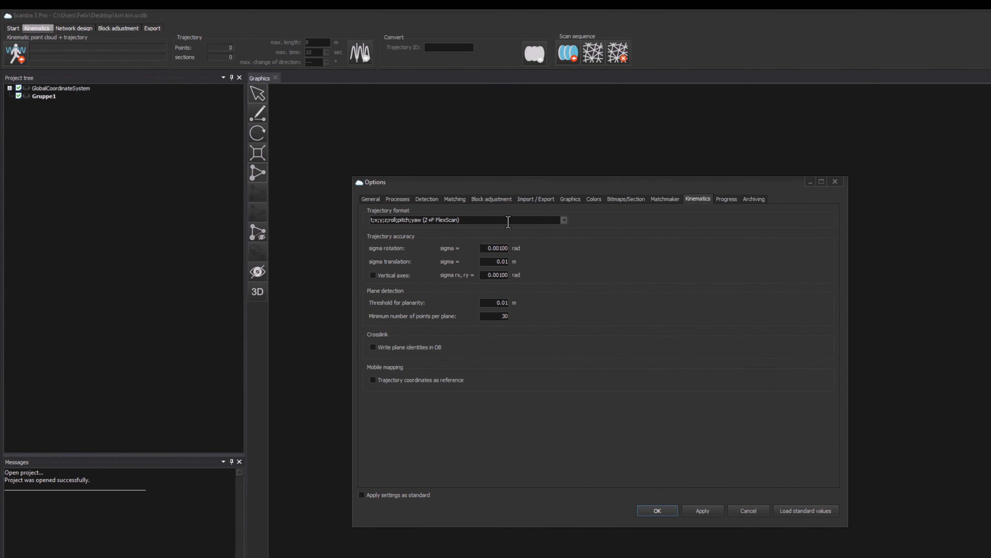
{"action": "left_click", "coordinate": [541, 211]}
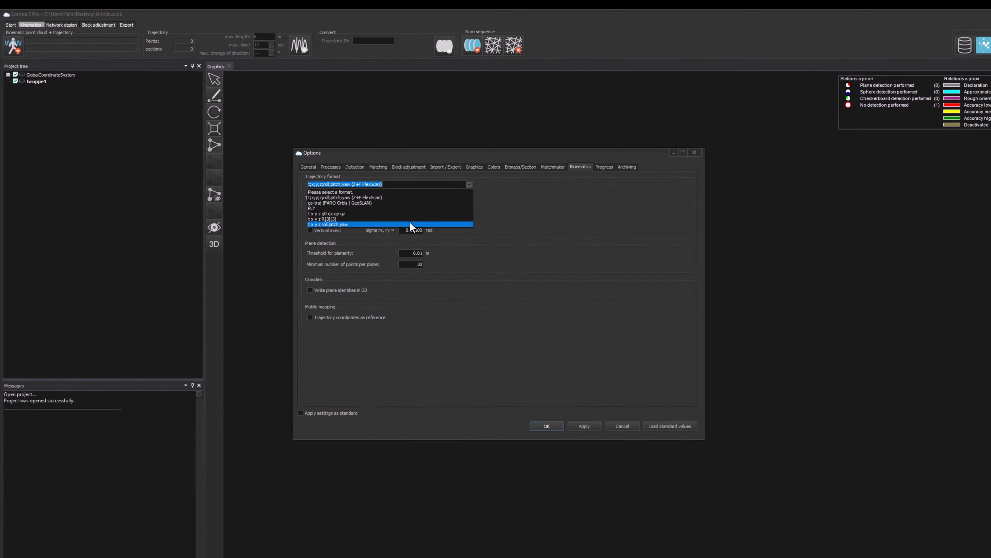
{"action": "left_click", "coordinate": [402, 197]}
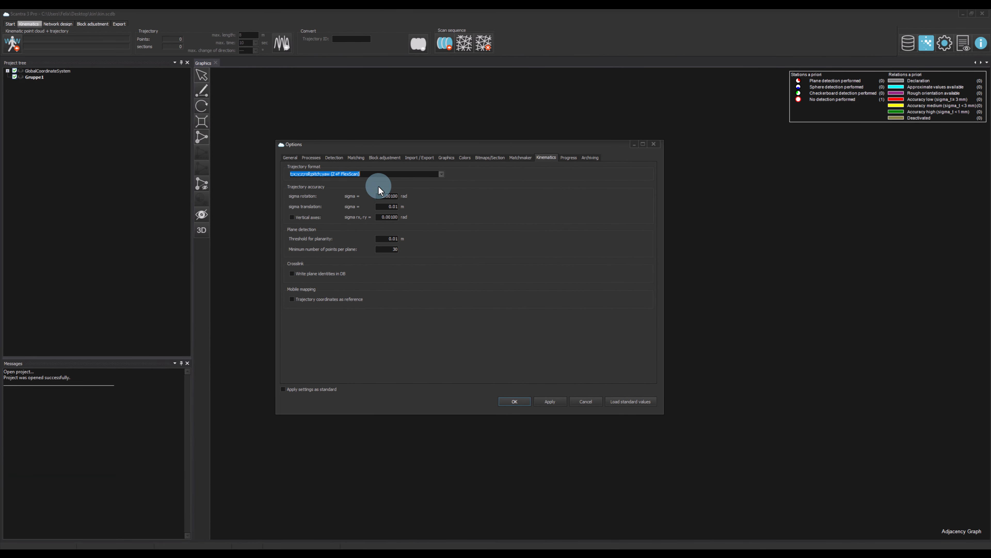
{"action": "left_click", "coordinate": [510, 401]}
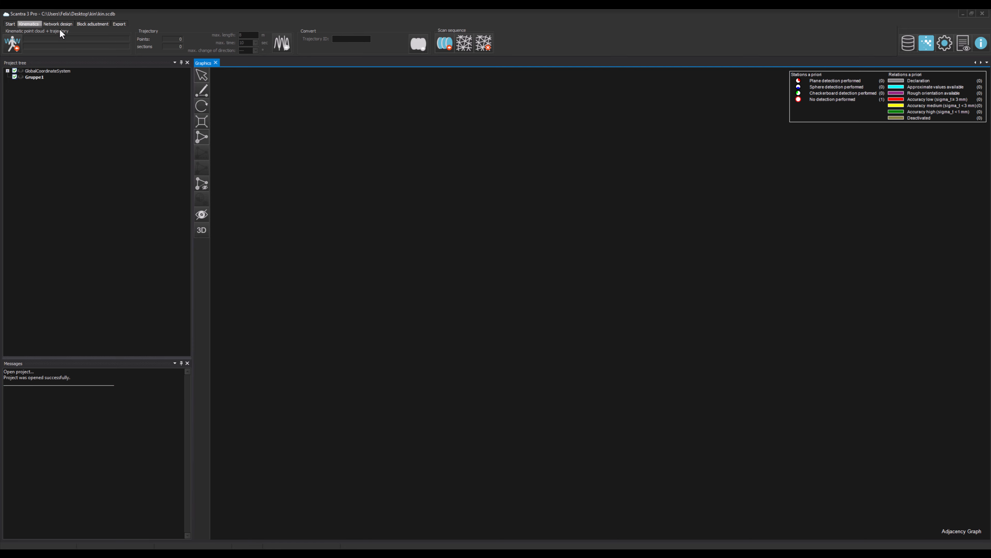
Step: Start a kinematic import with walk1.txt as the trajectory file and bring up the supported point cloud file types
{"action": "left_click", "coordinate": [11, 23]}
{"action": "left_click", "coordinate": [188, 44]}
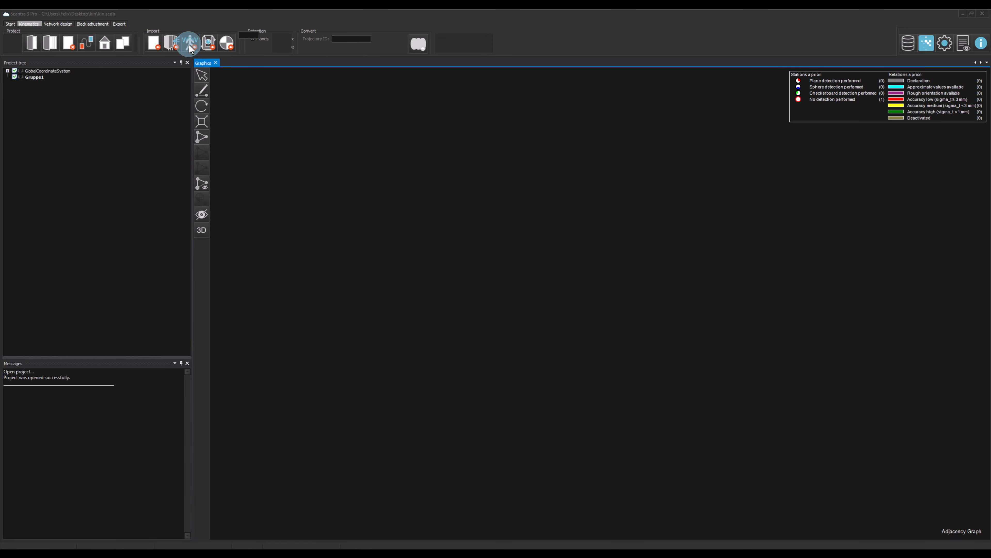
{"action": "double_click", "coordinate": [409, 207]}
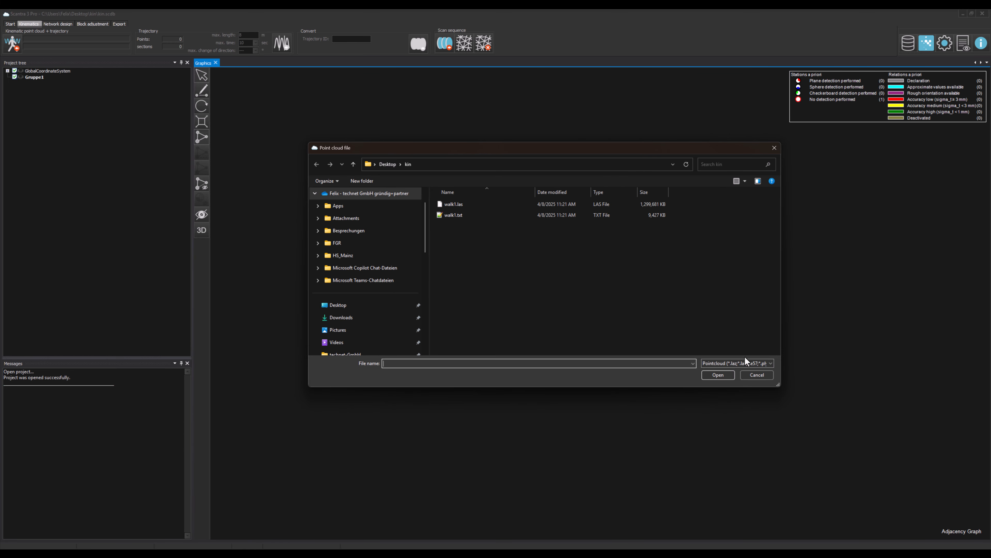
{"action": "left_click", "coordinate": [752, 362]}
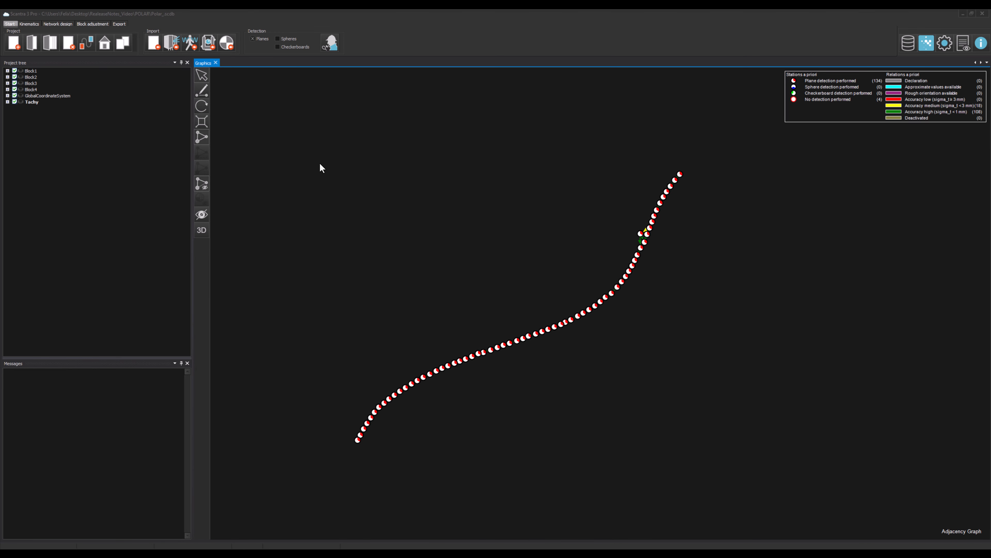
Step: Import the total station measurements from the Leica XML file TTUNEL2FM.xml in the POLAR folder after checking them
{"action": "left_click", "coordinate": [214, 51]}
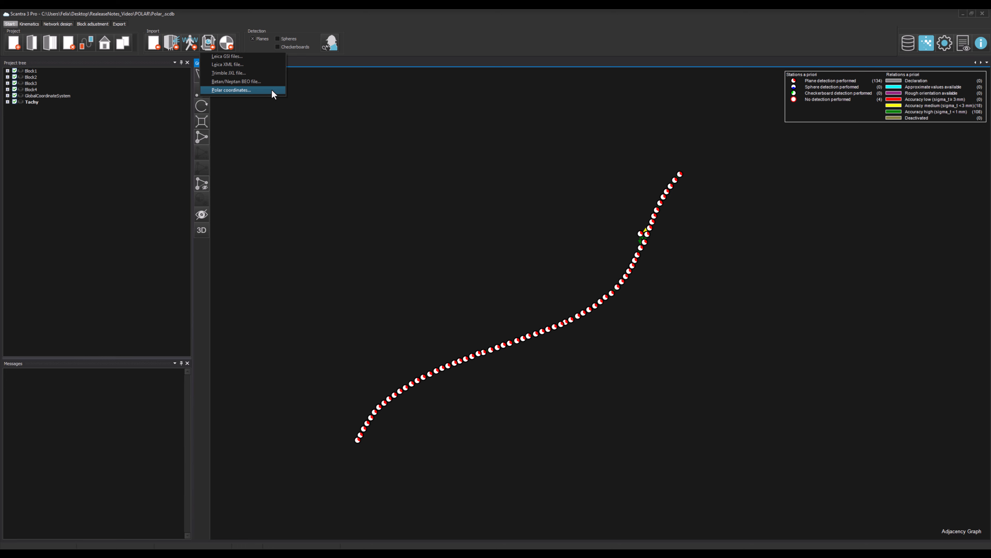
{"action": "left_click", "coordinate": [272, 64]}
{"action": "left_click", "coordinate": [671, 172]}
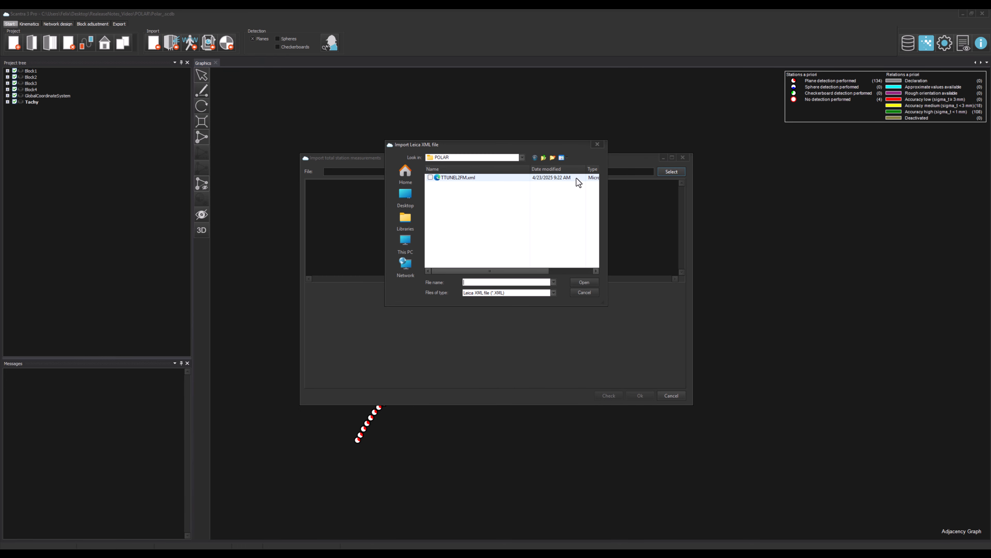
{"action": "left_click", "coordinate": [515, 178]}
{"action": "left_click", "coordinate": [584, 281]}
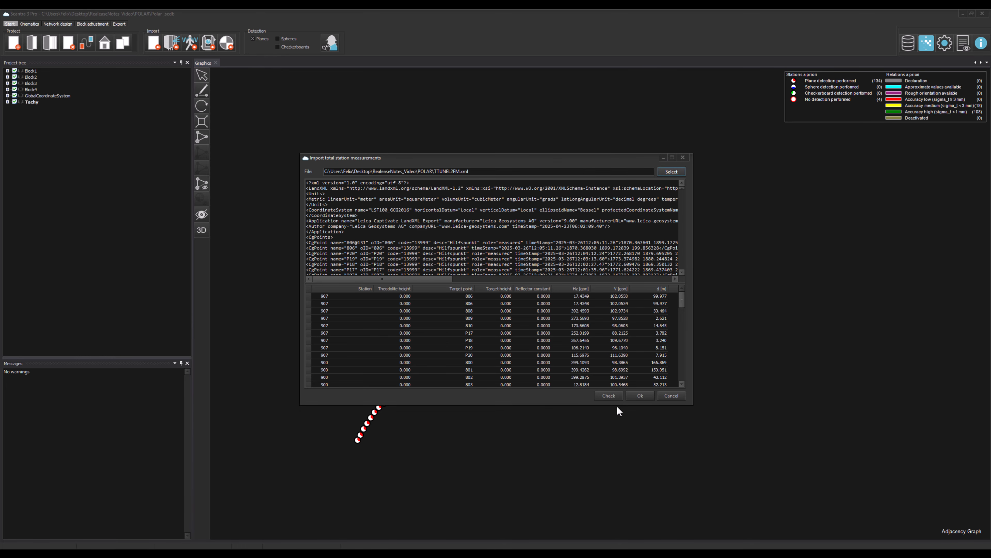
{"action": "left_click_drag", "start_coordinate": [618, 404], "coordinate": [635, 485]}
{"action": "left_click", "coordinate": [640, 477]}
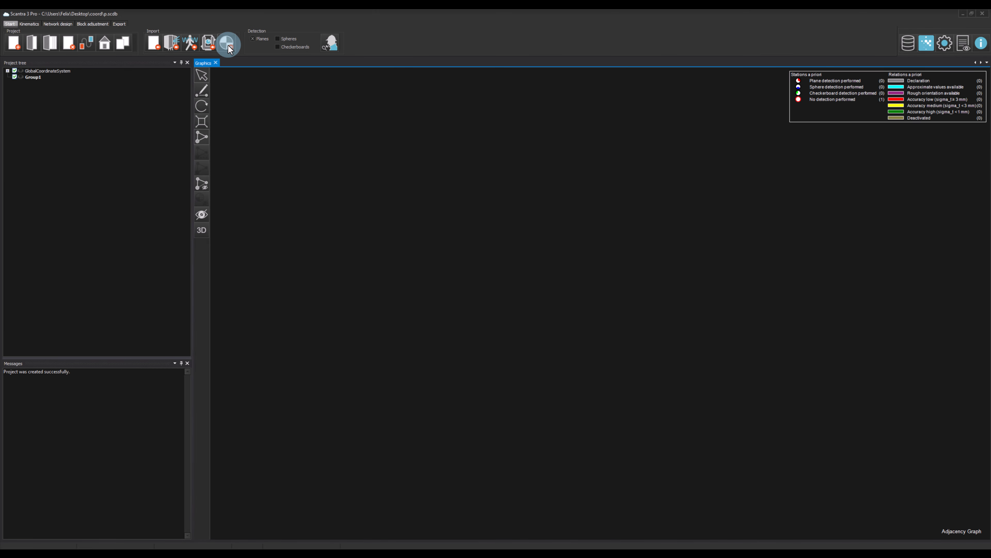
Step: Load points_fix.txt from the coord folder for a free-format point import, and compare the fixed-width and CSV file types
{"action": "left_click", "coordinate": [228, 44]}
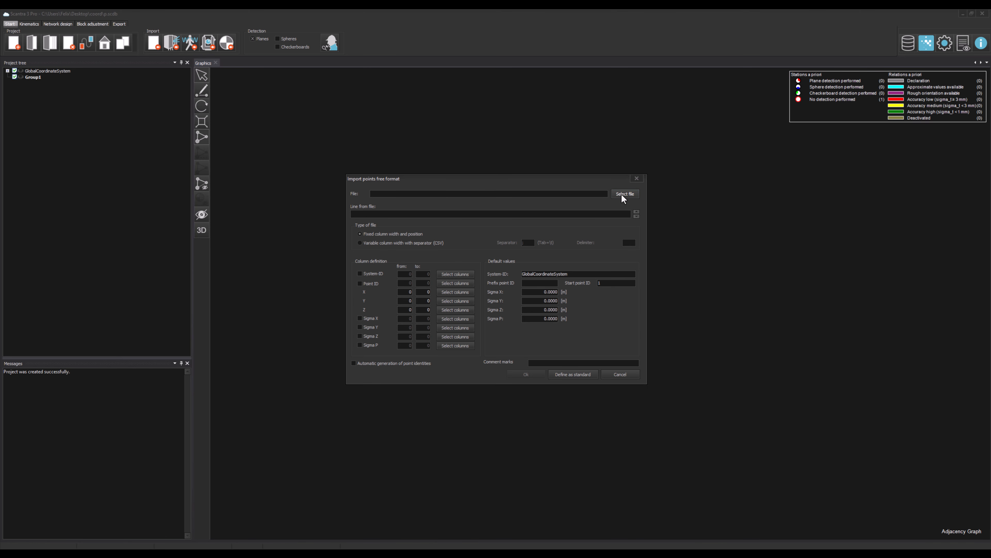
{"action": "left_click", "coordinate": [666, 62]}
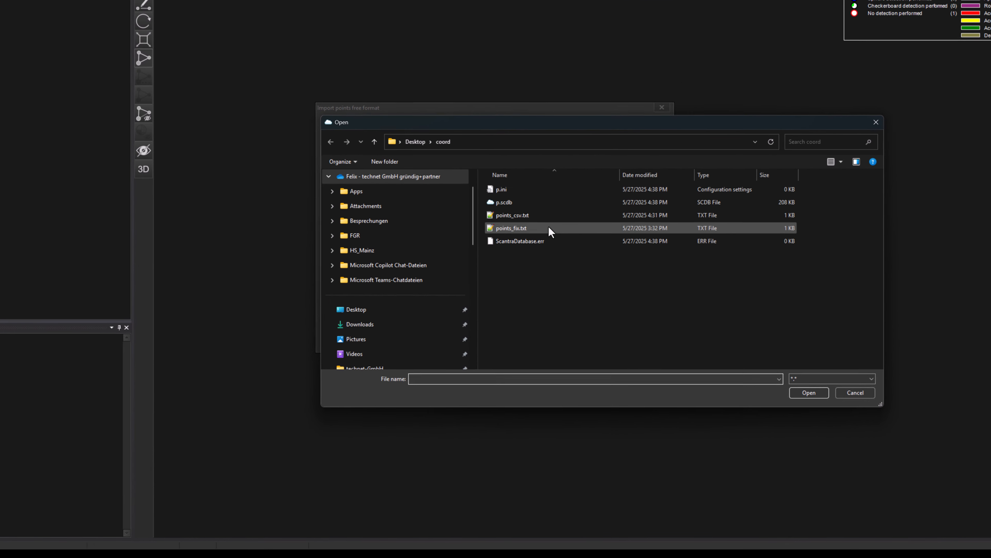
{"action": "left_click", "coordinate": [548, 229]}
{"action": "left_click", "coordinate": [809, 392]}
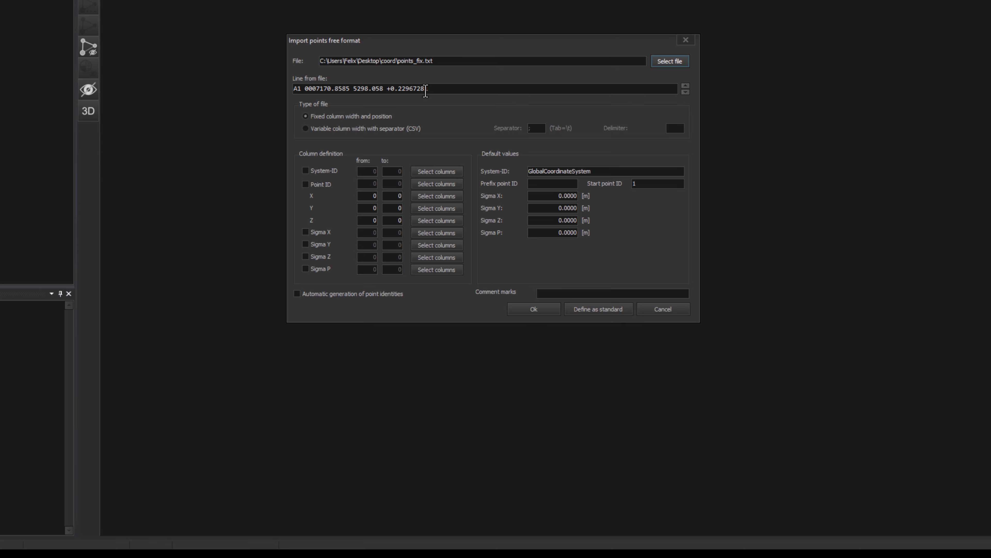
{"action": "left_click", "coordinate": [340, 116]}
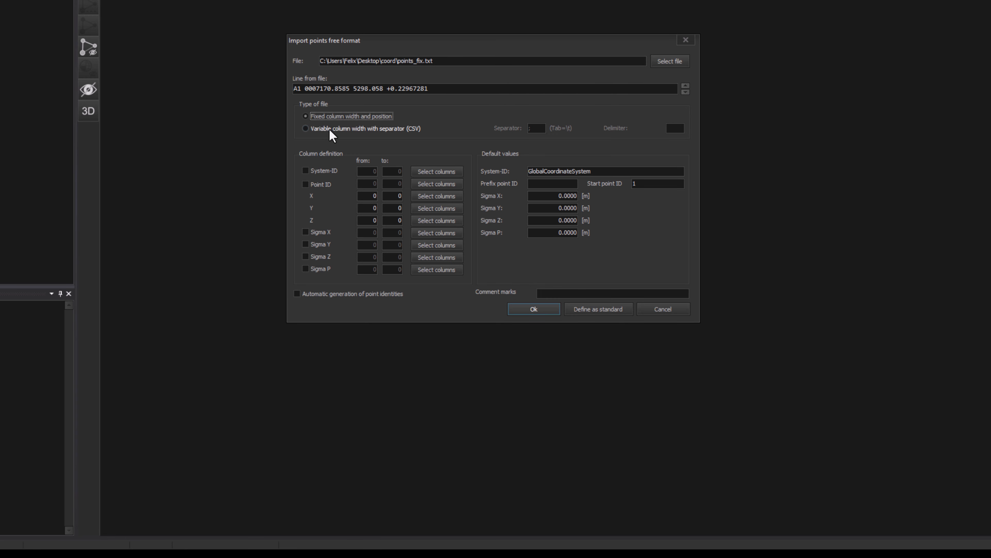
{"action": "left_click", "coordinate": [329, 128]}
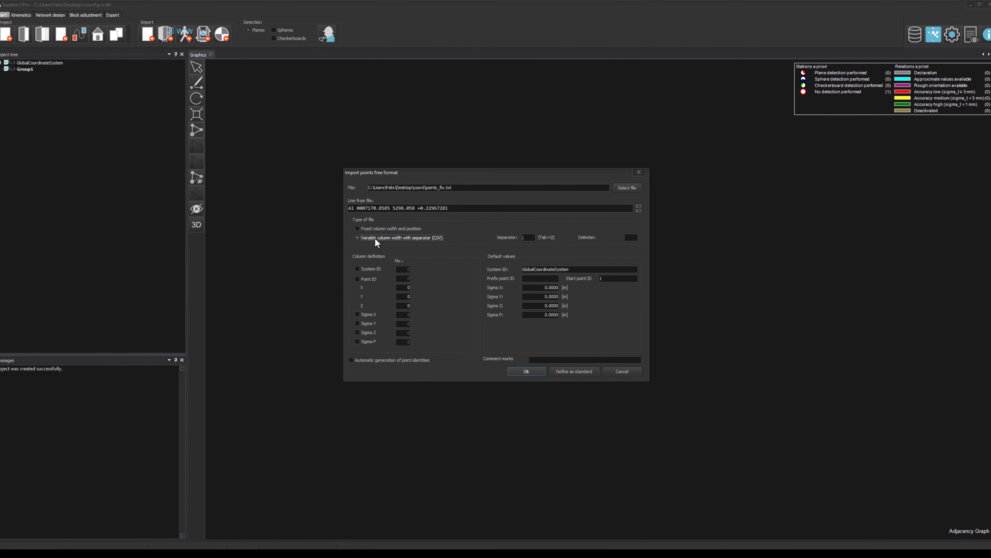
Step: Import the fixed-width points with columns 1–2 as point ID, 4–15 as X, 17–24 as Y and 26–36 as Z
{"action": "left_click_drag", "start_coordinate": [351, 213], "coordinate": [356, 213]}
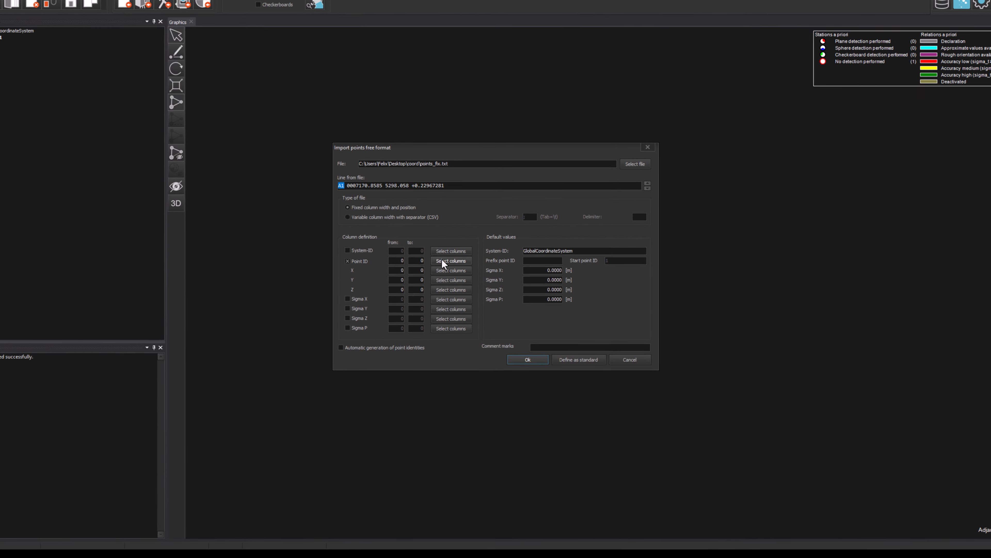
{"action": "left_click", "coordinate": [451, 283]}
{"action": "left_click_drag", "start_coordinate": [306, 88], "coordinate": [424, 89]}
{"action": "left_click", "coordinate": [424, 197]}
{"action": "left_click", "coordinate": [433, 209]}
{"action": "left_click", "coordinate": [434, 221]}
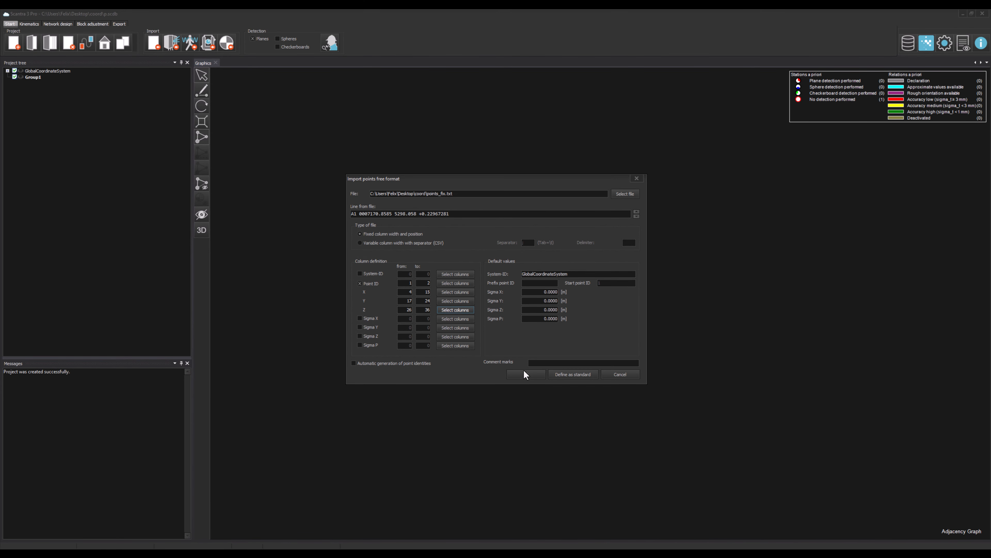
{"action": "left_click", "coordinate": [526, 374]}
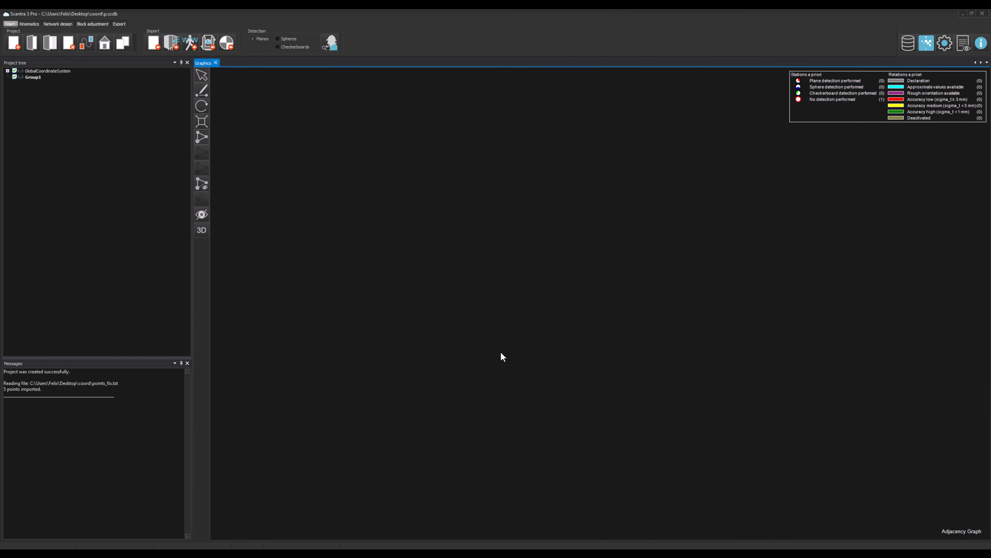
Step: Load points_csv.txt for another free-format point import, using variable column width with separator and a double quote as delimiter
{"action": "left_click", "coordinate": [227, 44]}
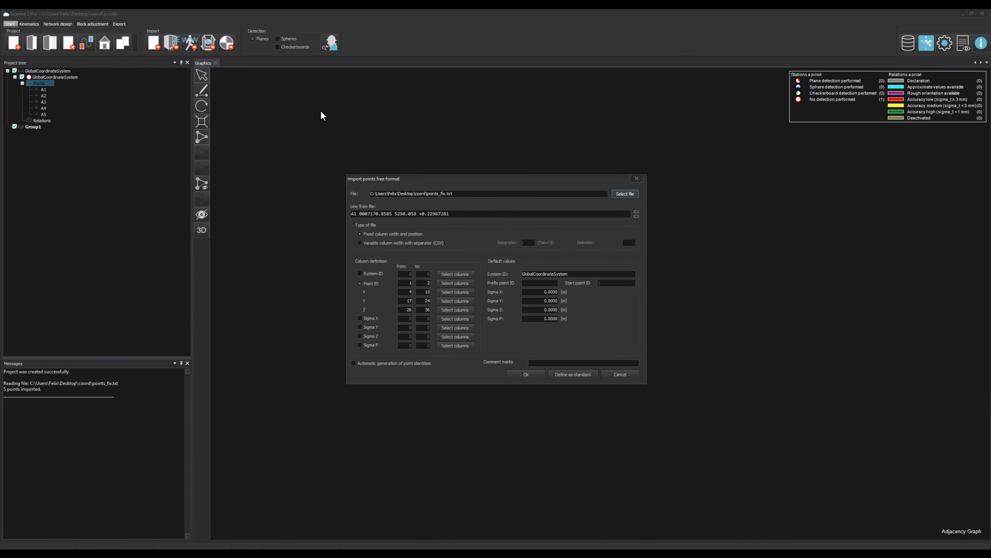
{"action": "left_click", "coordinate": [624, 193]}
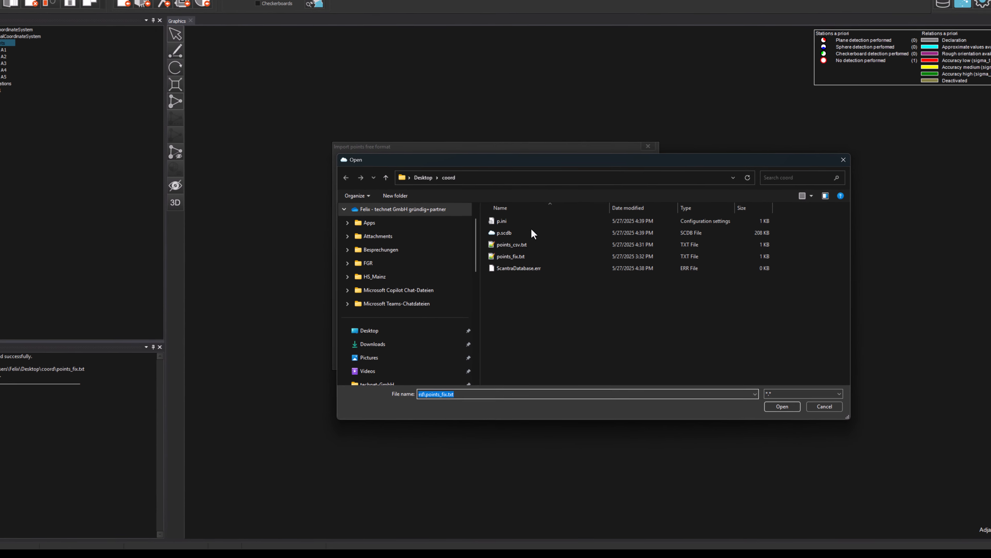
{"action": "left_click", "coordinate": [525, 242]}
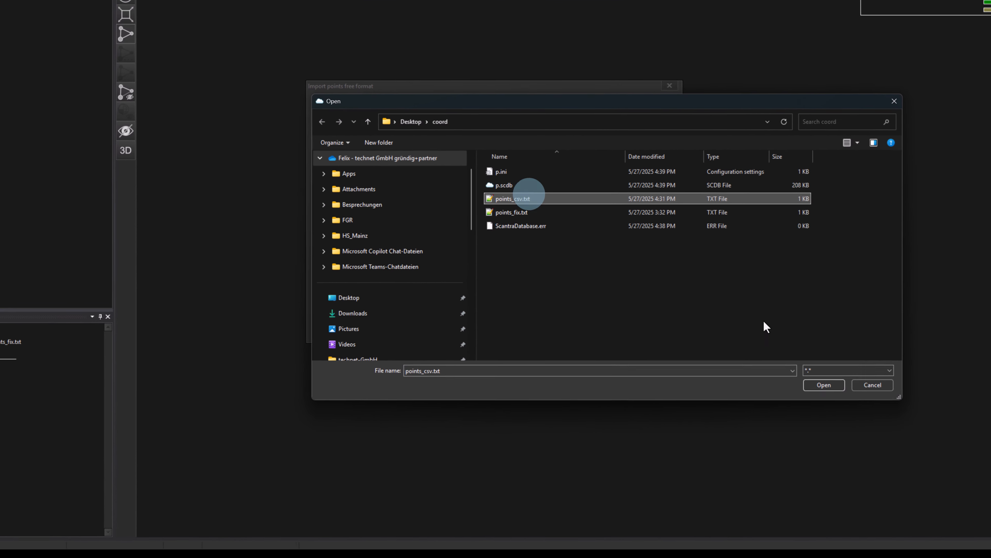
{"action": "left_click", "coordinate": [783, 406]}
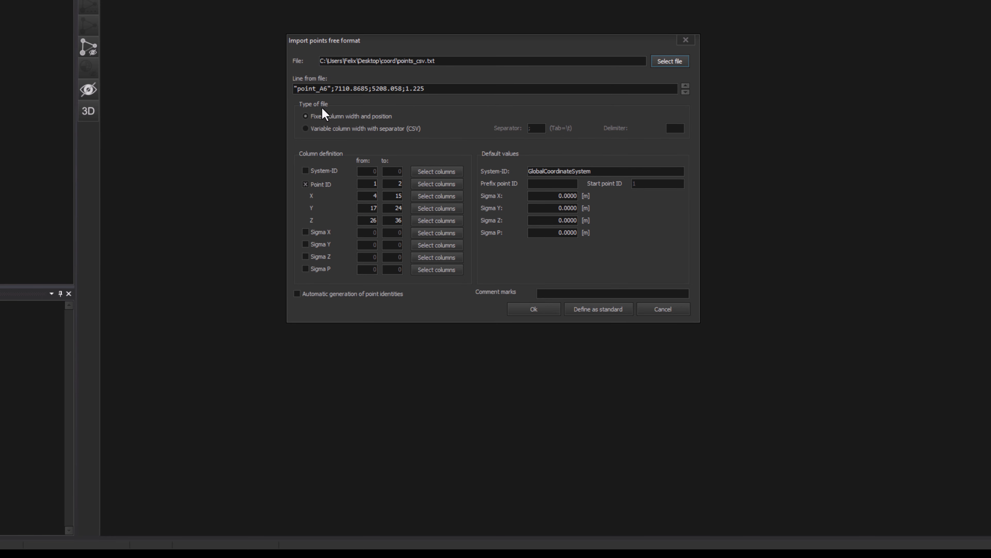
{"action": "left_click", "coordinate": [315, 129]}
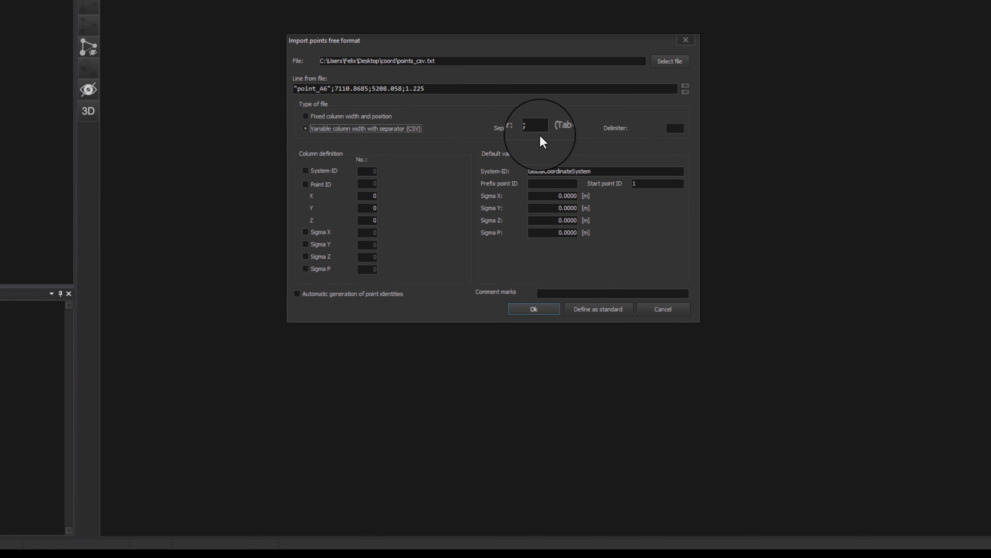
{"action": "left_click", "coordinate": [674, 129]}
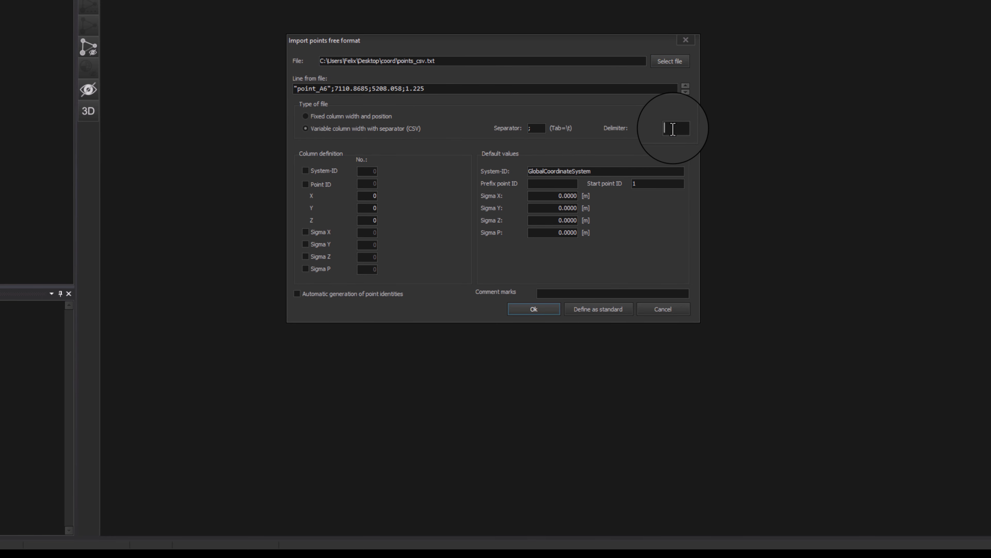
{"action": "type", "text": "\""}
Step: Enable the point ID and assign column 1 to it, column 2 to X, column 3 to Y and column 4 to Z
{"action": "left_click", "coordinate": [322, 185]}
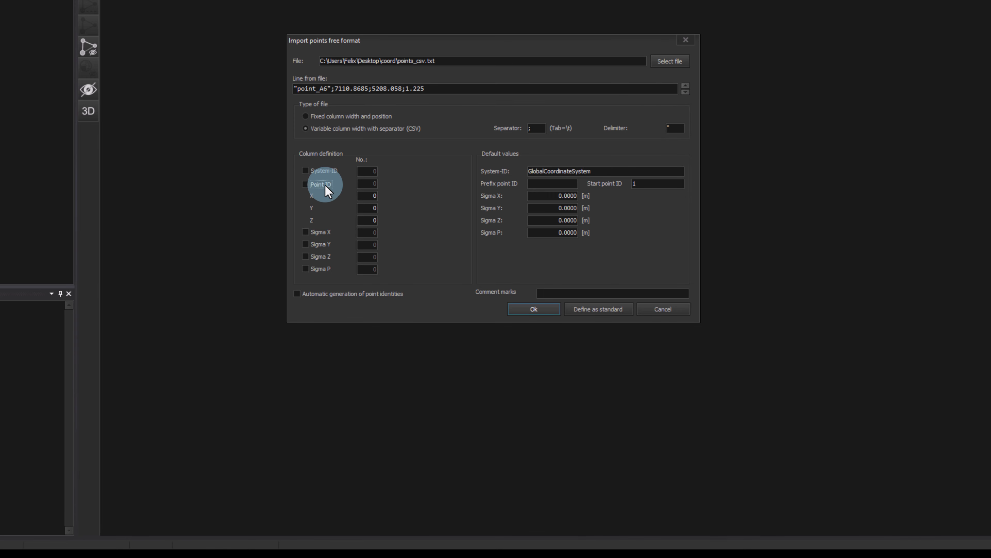
{"action": "left_click_drag", "start_coordinate": [366, 182], "coordinate": [381, 220]}
{"action": "type", "text": "1"}
{"action": "type", "text": "2"}
{"action": "type", "text": "3"}
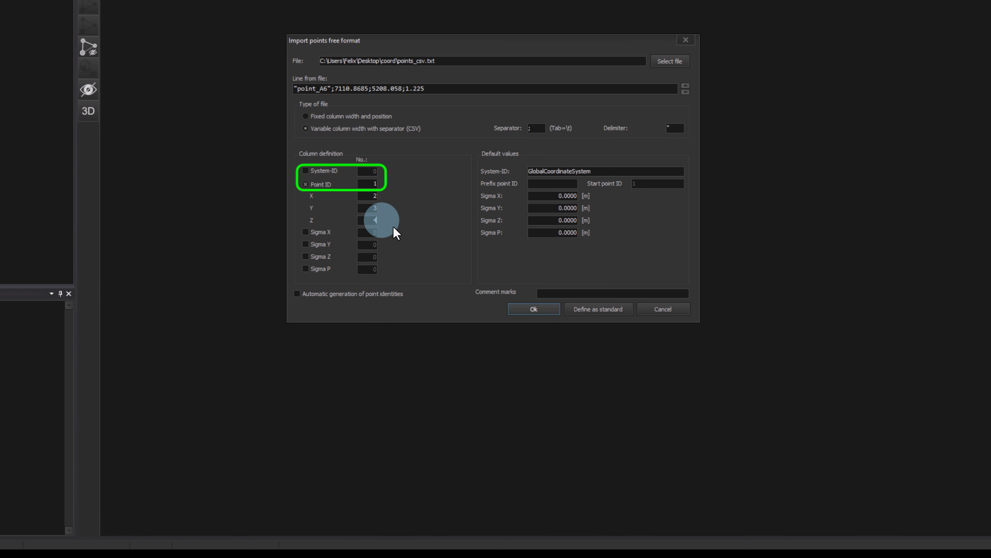
{"action": "type", "text": "4"}
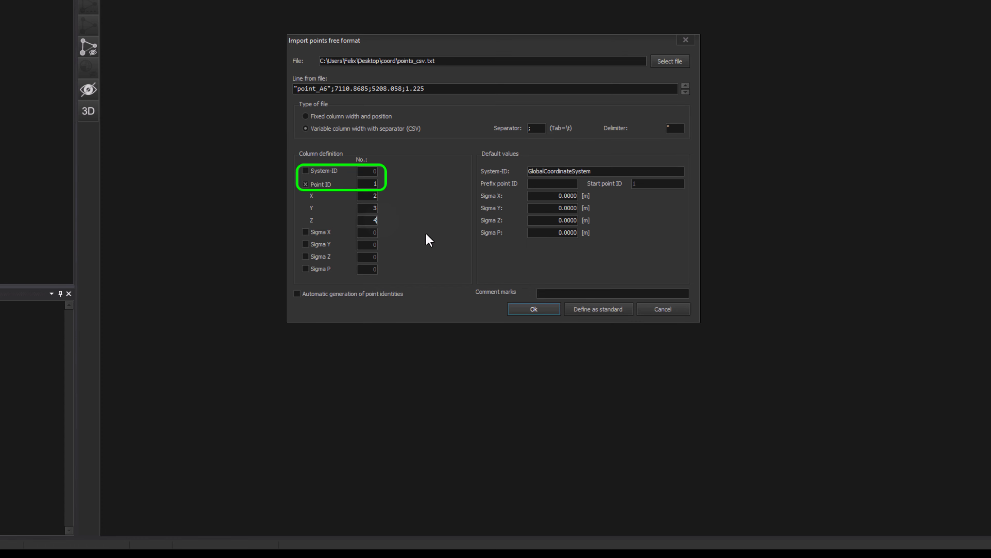